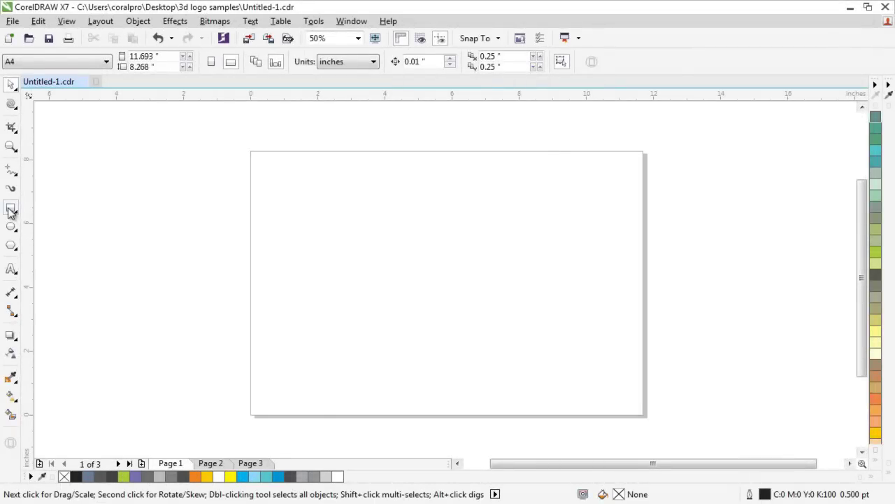
- Draw a rectangle about 5.3 by 1.4 inches and place it slightly above the middle of the page
left_click(11, 209)
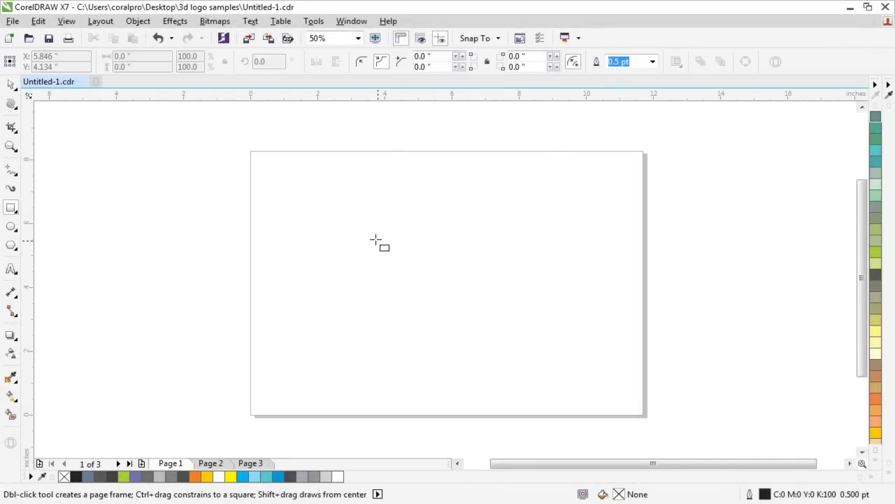
left_click_drag(372, 248, 551, 294)
left_click(11, 85)
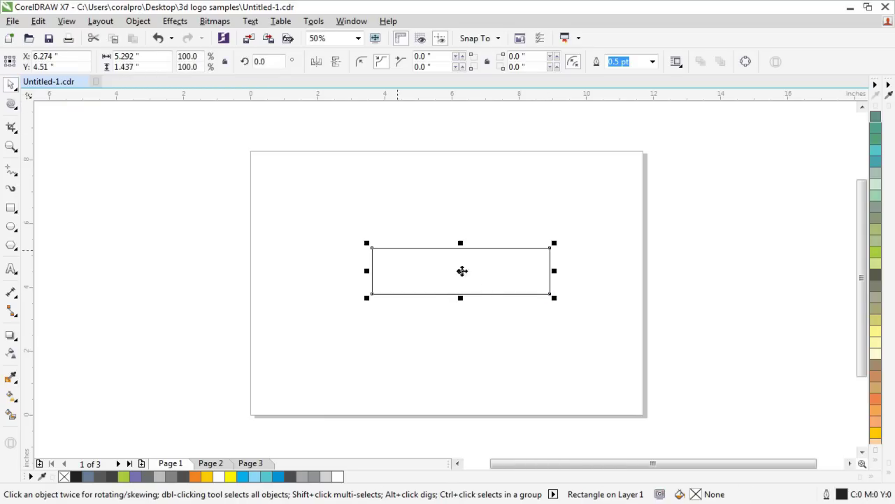
left_click_drag(443, 272, 423, 254)
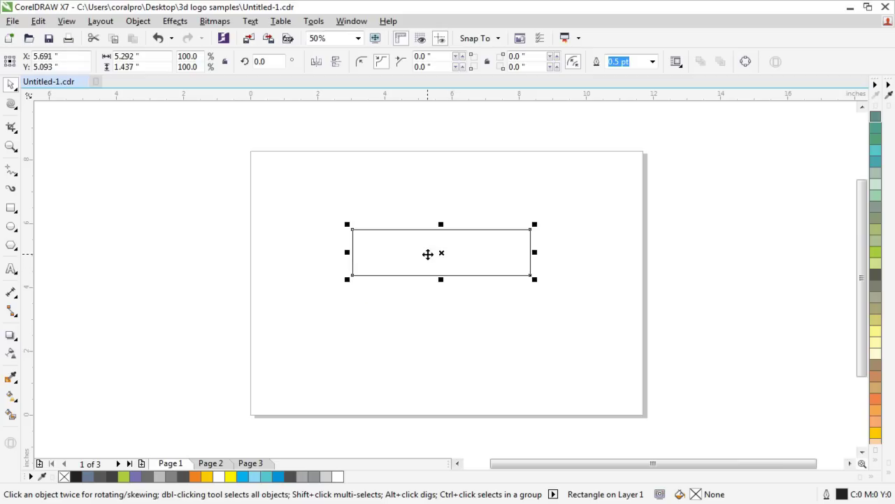
- Skew the rectangle vertically so its right side slants downward, making the shape about 4.6 inches tall overall
left_click(486, 254)
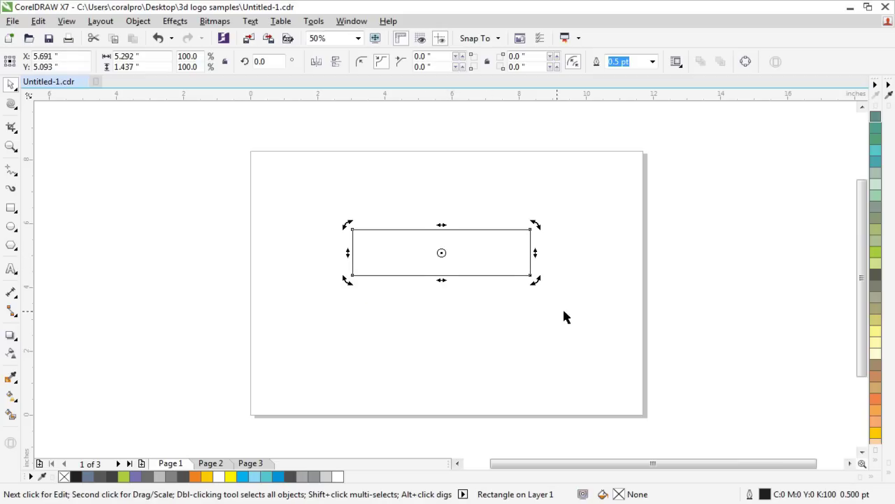
left_click_drag(536, 252, 526, 356)
left_click(594, 323)
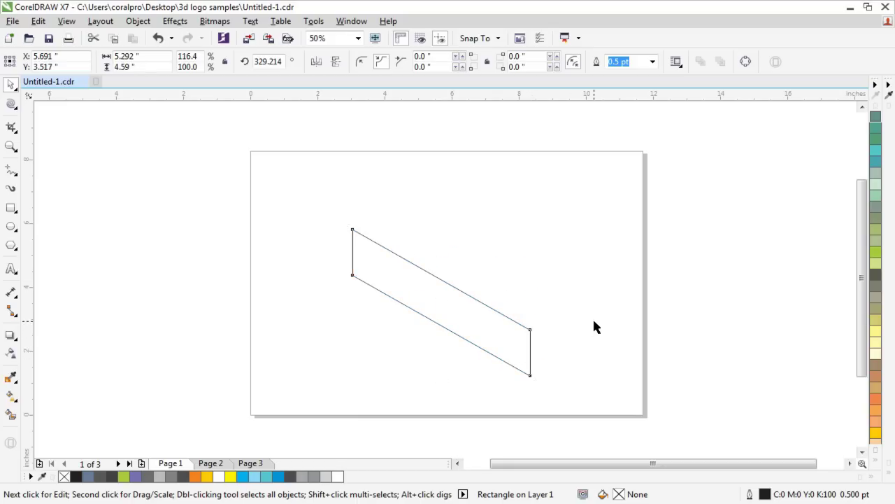
- Convert the skewed rectangle to curves and lower its upper-left node to about half the left edge's height
right_click(402, 283)
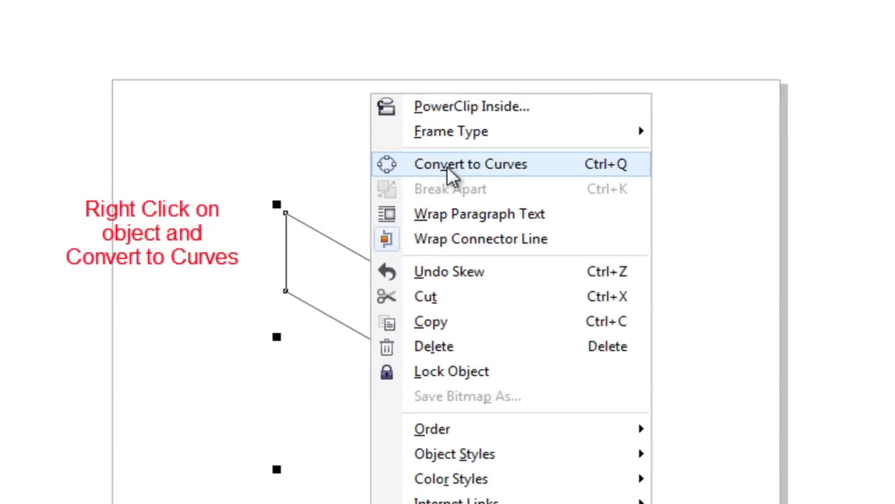
left_click(475, 174)
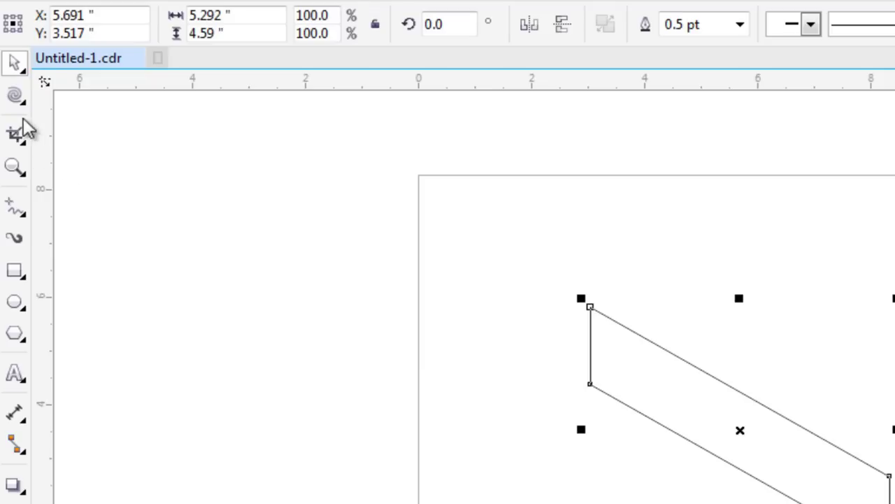
left_click(16, 99)
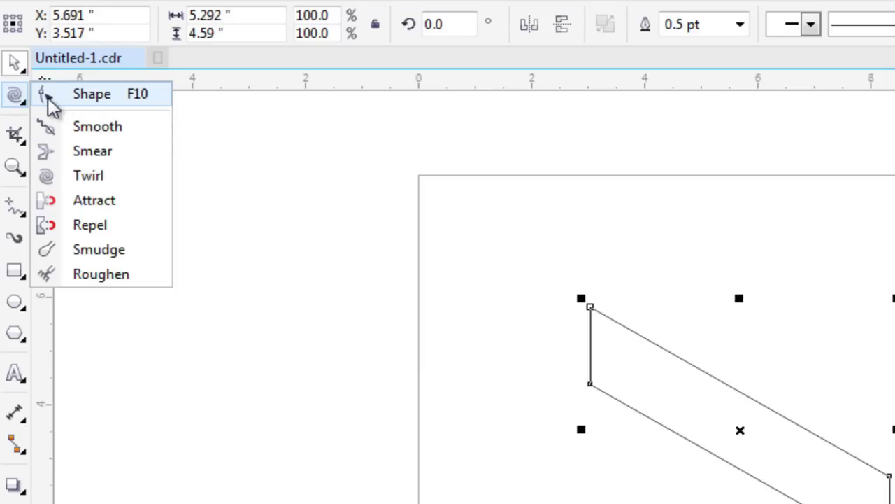
left_click(124, 98)
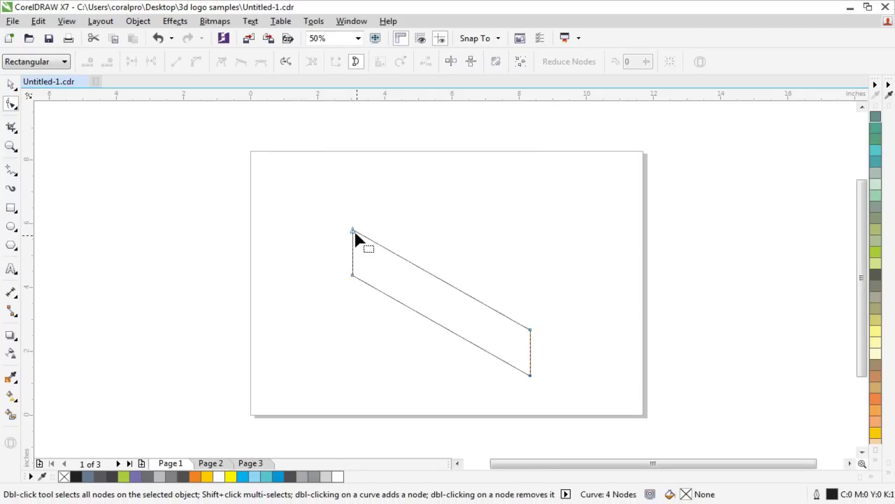
left_click_drag(353, 232, 354, 257)
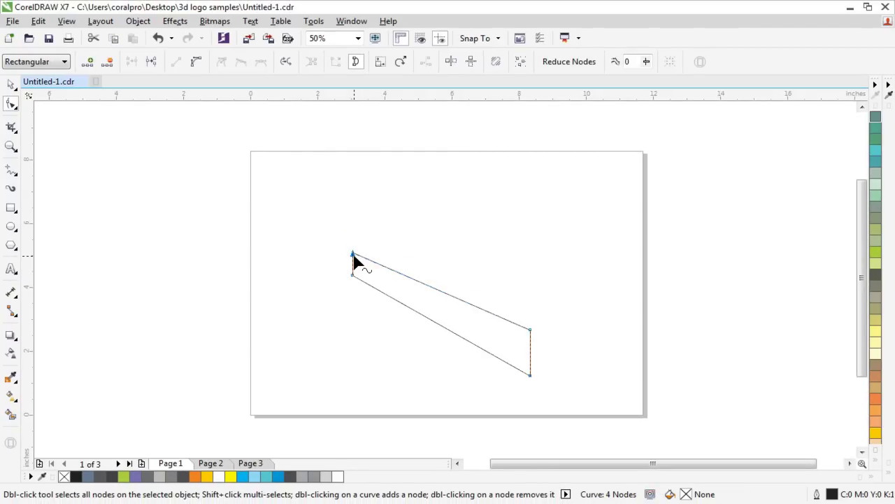
left_click(11, 86)
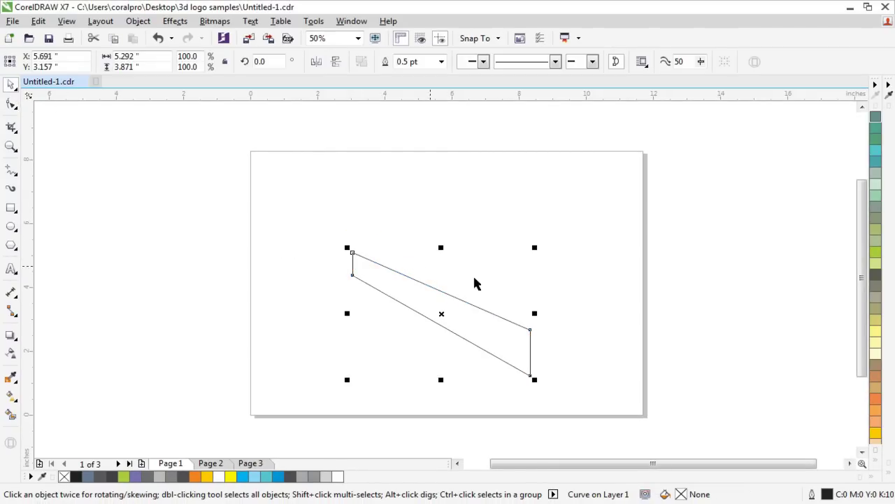
- Narrow the tapered shape to about 4.6 inches wide and shift it up and toward the left of the page
left_click(618, 315)
left_click(496, 343)
left_click_drag(507, 339, 484, 304)
left_click(577, 341)
left_click(488, 332)
left_click(556, 293)
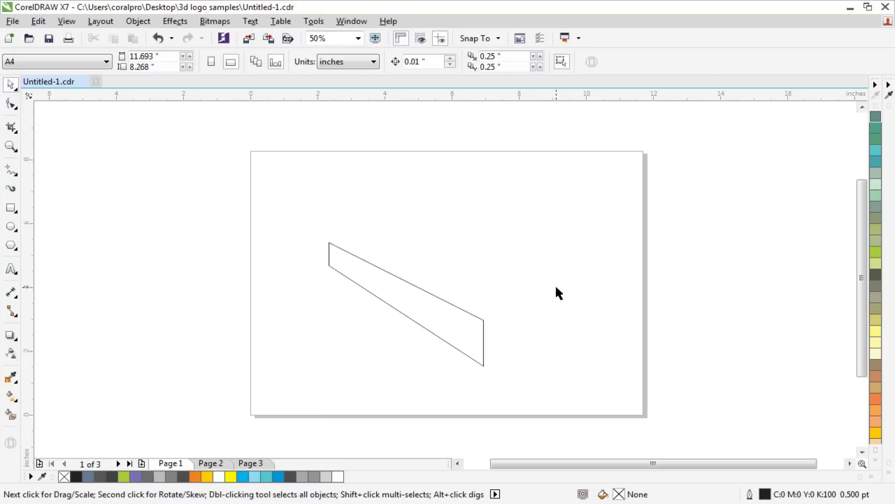
- Create a vertically shortened copy of the tapered shape, about 3.4 inches tall, sharing the original's top-left corner
left_click(408, 311)
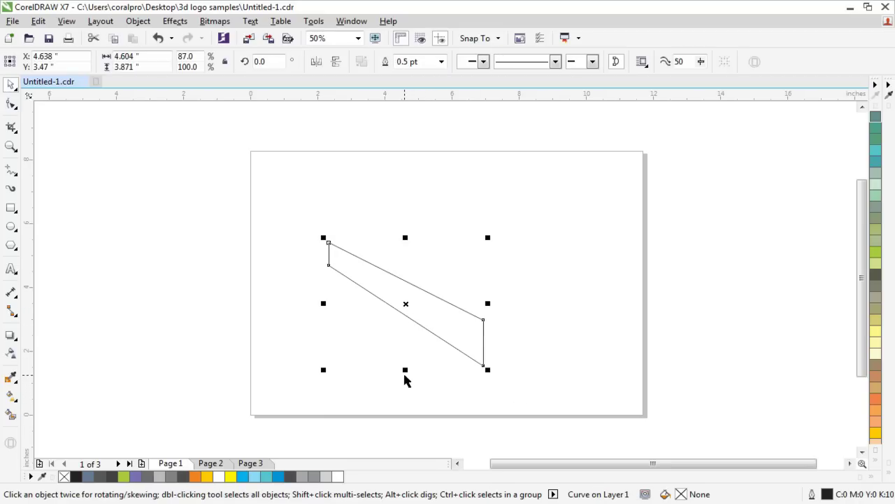
left_click_drag(405, 372, 406, 360)
scroll(416, 317, "up", 2)
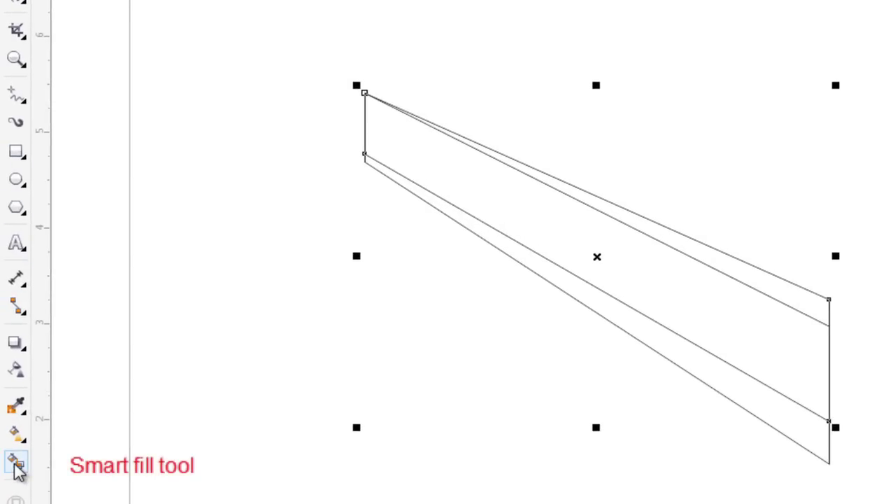
- Smart-fill the thin wedge between the two shapes' upper edges with dark gray
left_click(16, 464)
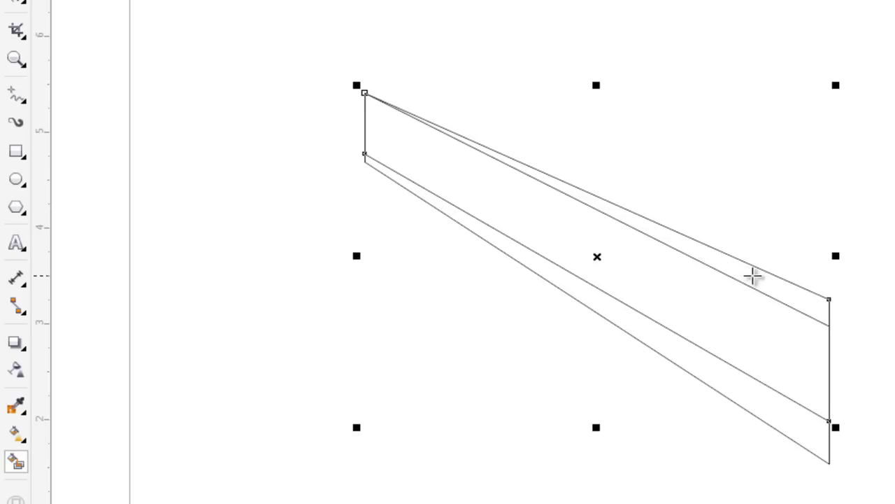
left_click(752, 276)
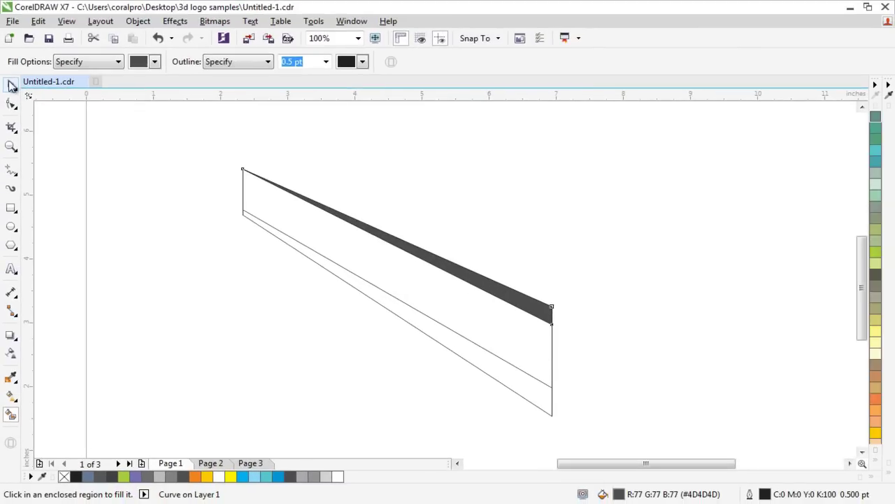
left_click(11, 84)
left_click(277, 328)
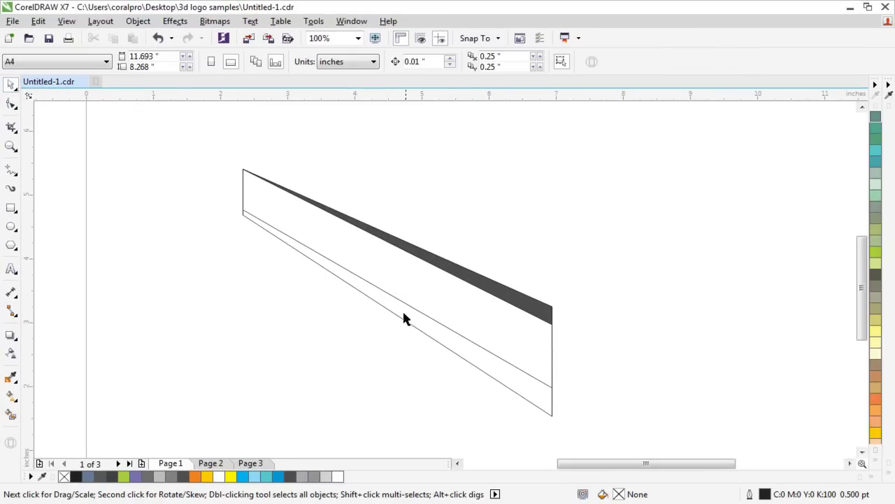
- Move the shortened outline copy away from the bar and delete it
left_click_drag(404, 308, 584, 234)
right_click(584, 234)
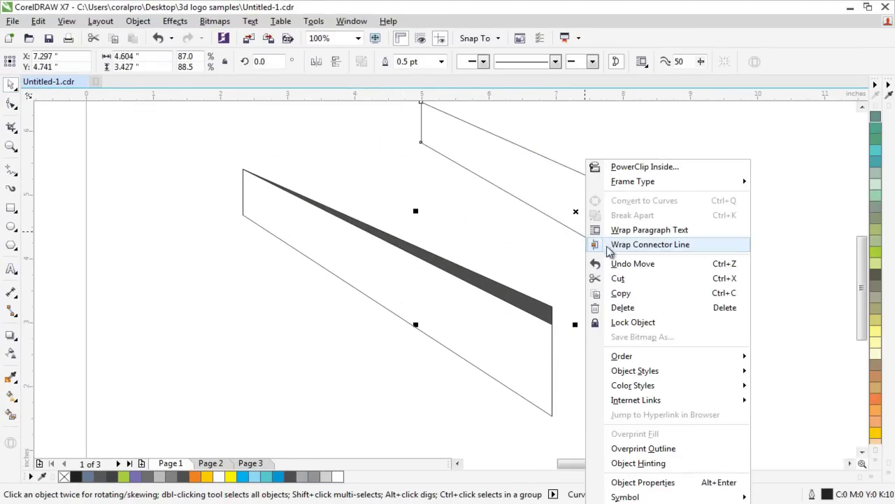
left_click(629, 308)
left_click_drag(185, 149, 622, 426)
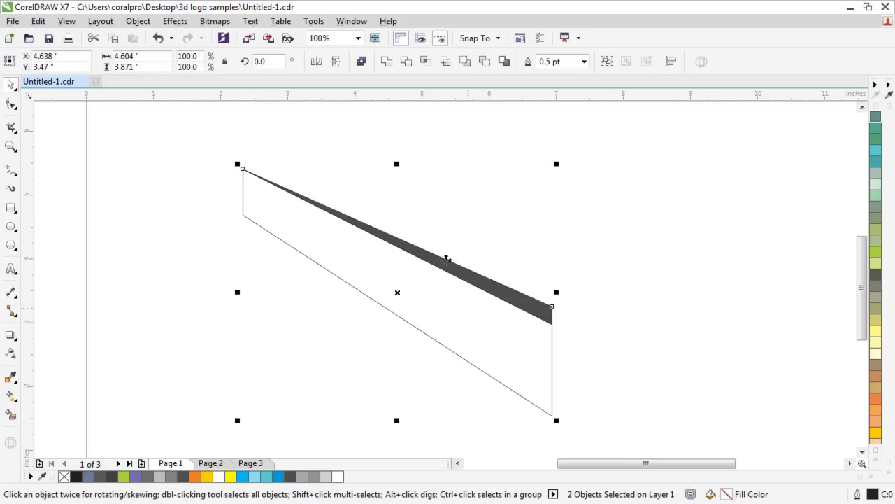
left_click(627, 303)
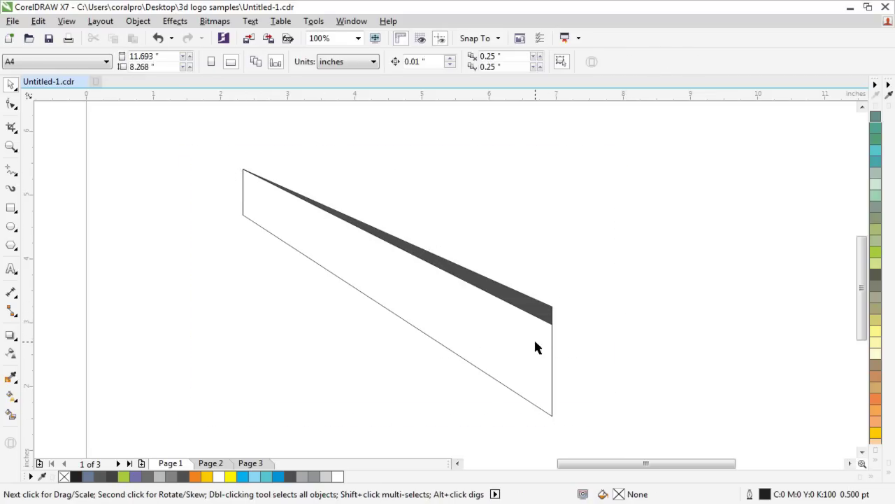
- Apply a linear black-to-white fountain fill to the tapered shape, running from its narrow left end to its wide right end
left_click(536, 344)
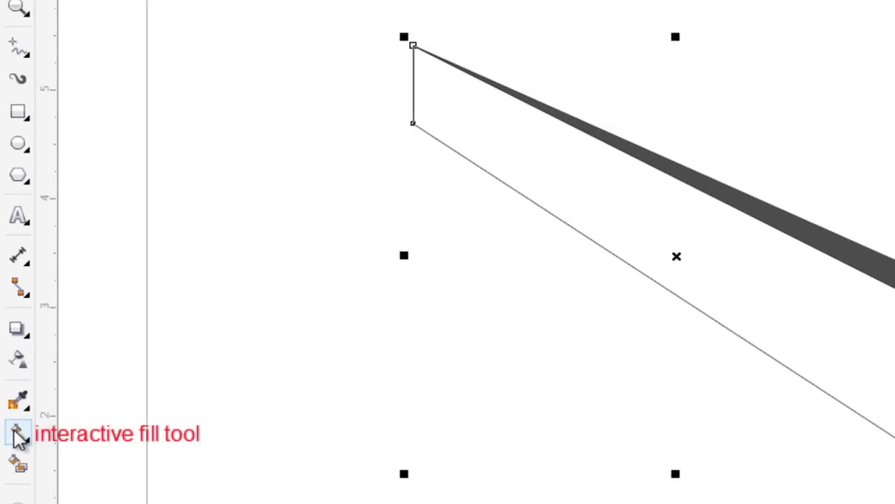
left_click(16, 431)
left_click_drag(398, 94, 781, 300)
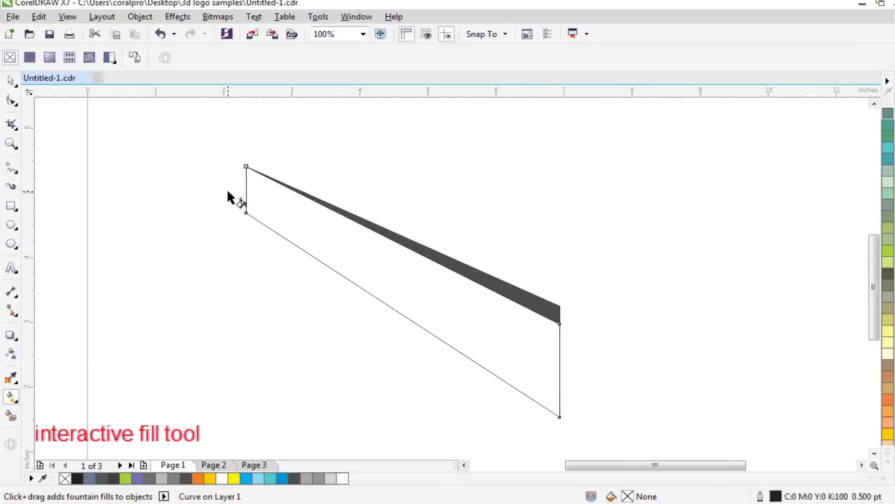
left_click_drag(459, 320, 566, 371)
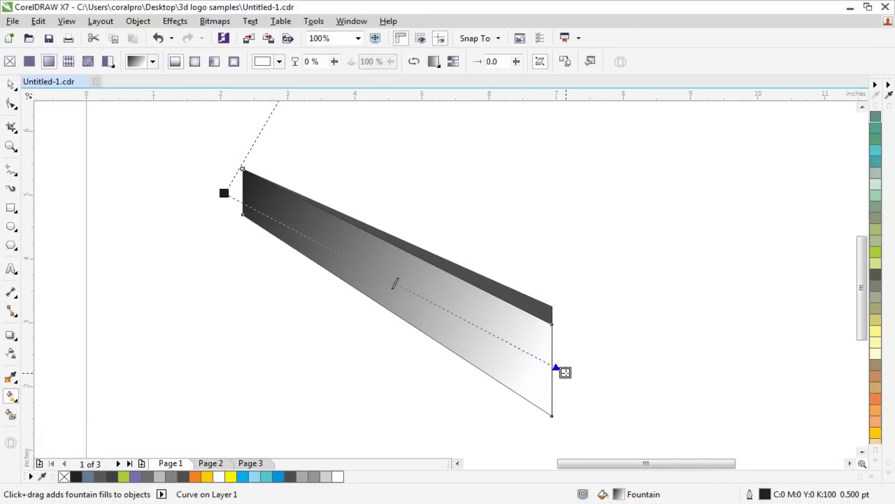
- Move the gradient's black end farther beyond the shape's left side and its white end onto the right edge
left_click_drag(223, 193, 199, 176)
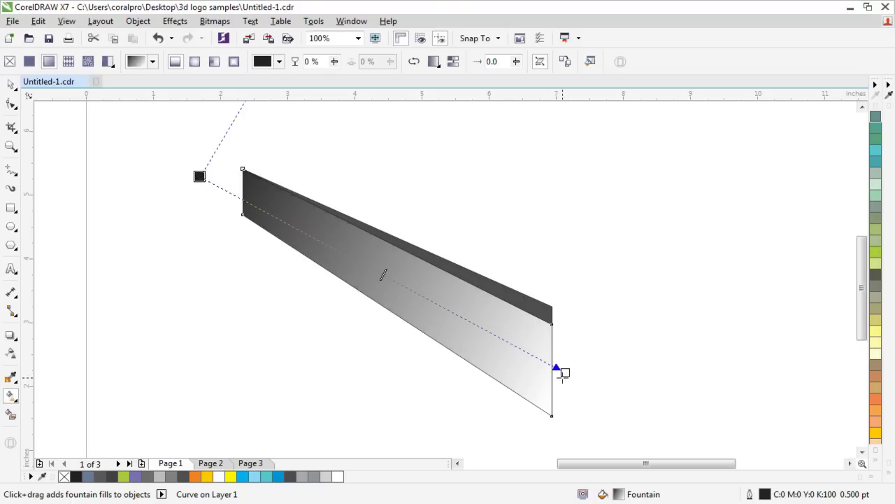
left_click_drag(565, 373, 552, 373)
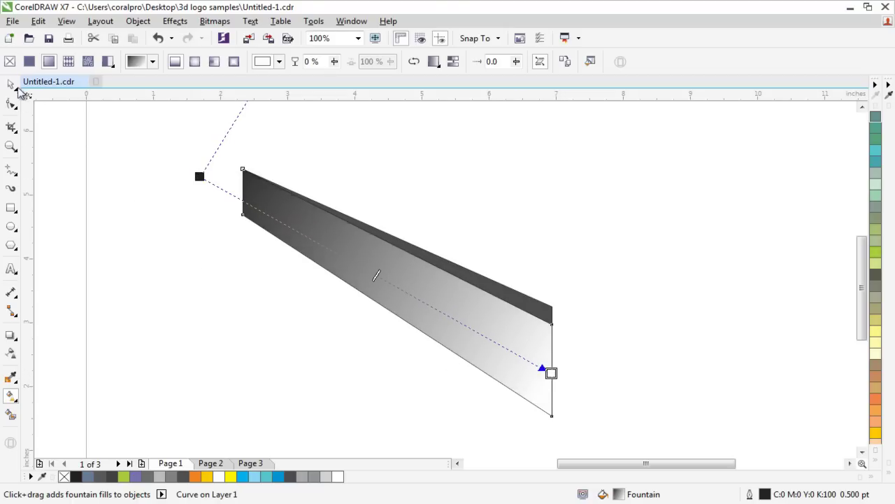
left_click(11, 85)
left_click(519, 218)
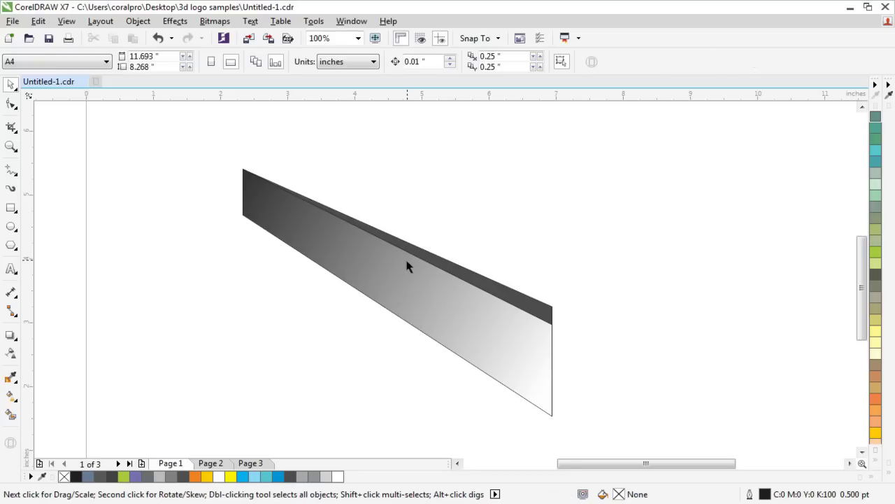
- Recolor the thin wedge along the bar's upper edge black
scroll(408, 263, "down", 2)
scroll(466, 287, "up", 2)
left_click(487, 294)
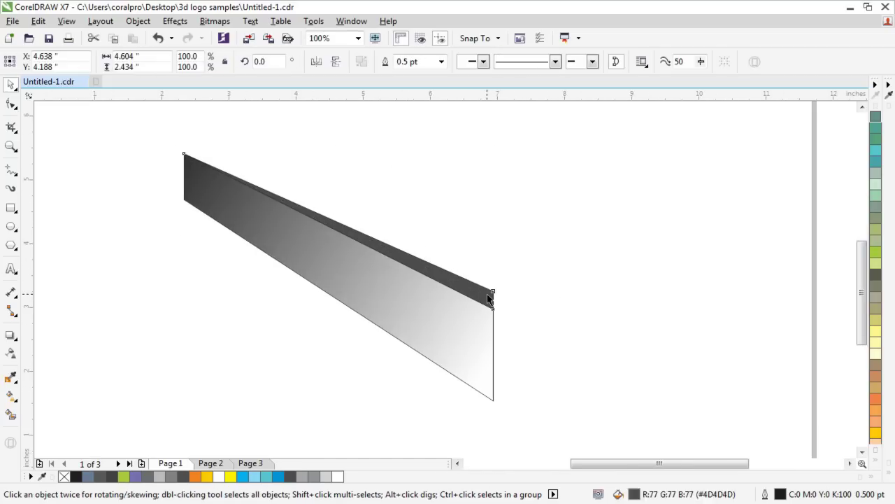
left_click(863, 453)
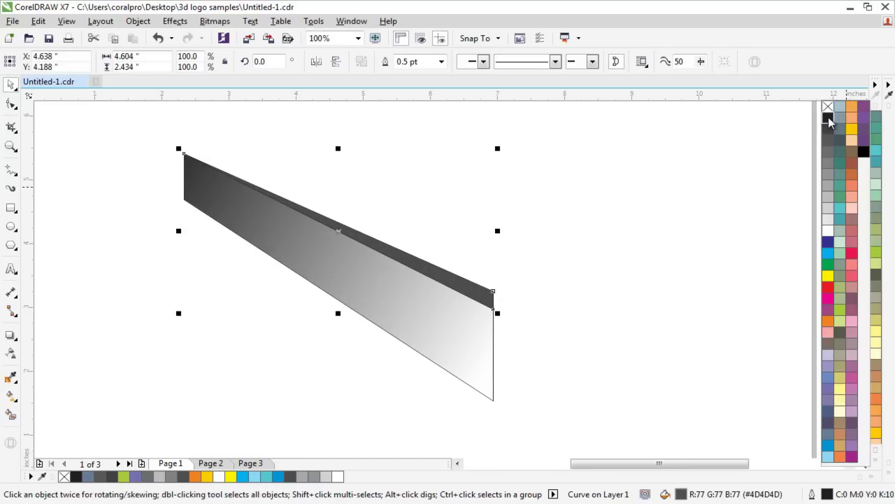
left_click(829, 118)
left_click(569, 291)
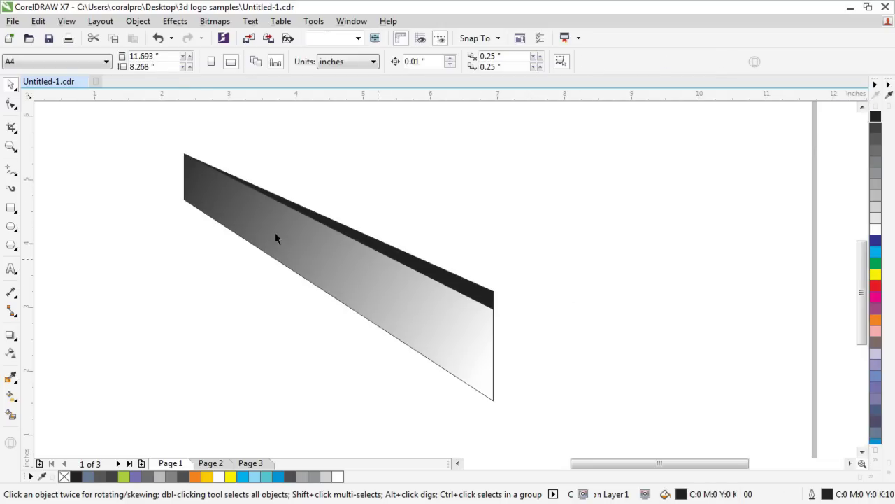
- Duplicate the gradient bar together with its black wedge directly above the original
left_click_drag(155, 145, 519, 430)
scroll(454, 378, "down", 1)
left_click_drag(463, 355, 464, 302)
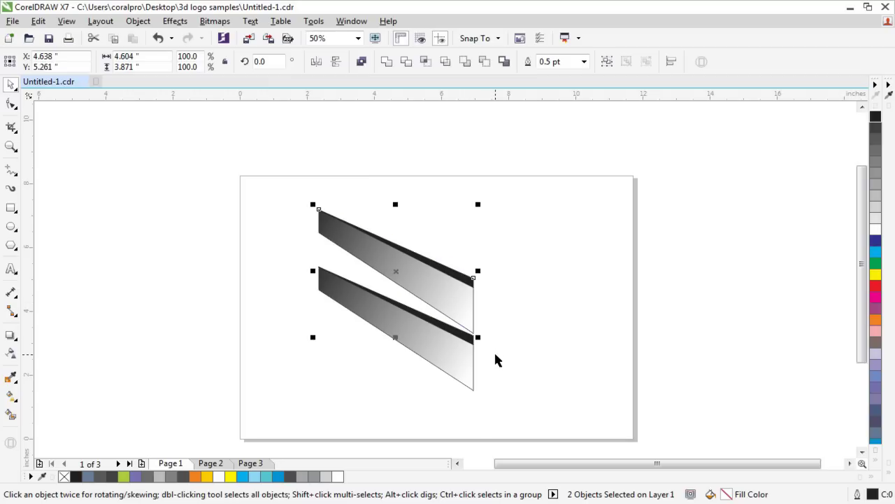
- Align the duplicated bar's lower-right corner precisely with the upper-right corner of the original bar's black wedge
scroll(466, 326, "up", 4)
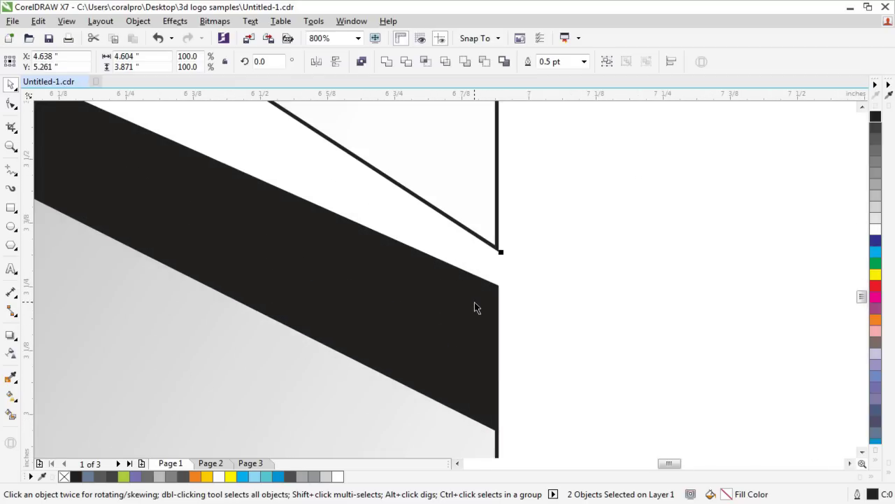
left_click_drag(466, 154, 467, 193)
scroll(460, 239, "up", 1)
left_click_drag(470, 231, 471, 229)
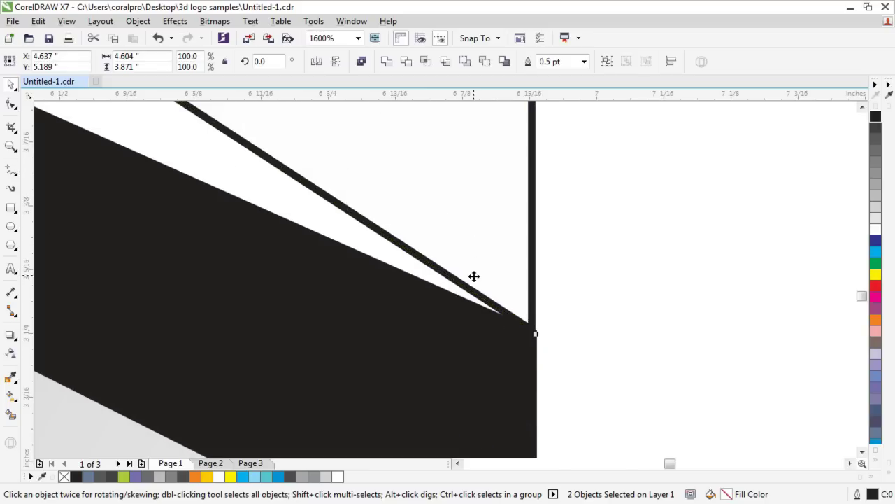
scroll(483, 284, "up", 1)
left_click_drag(514, 291, 518, 289)
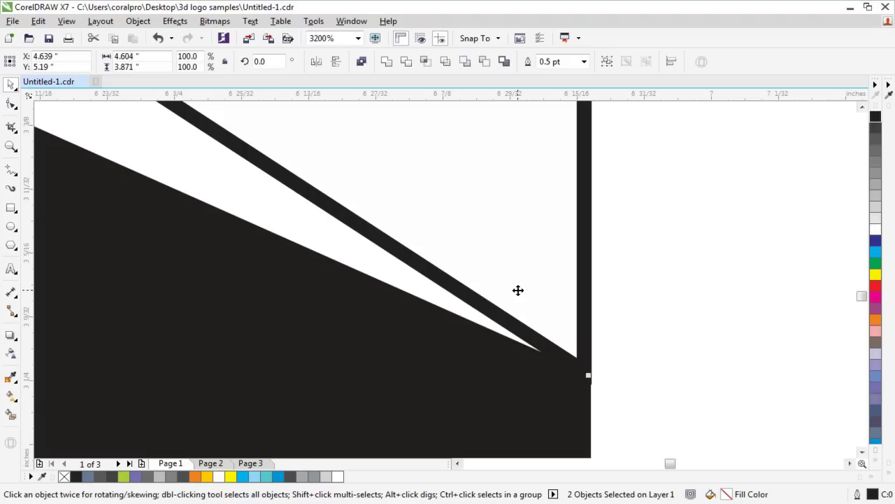
scroll(433, 316, "down", 3)
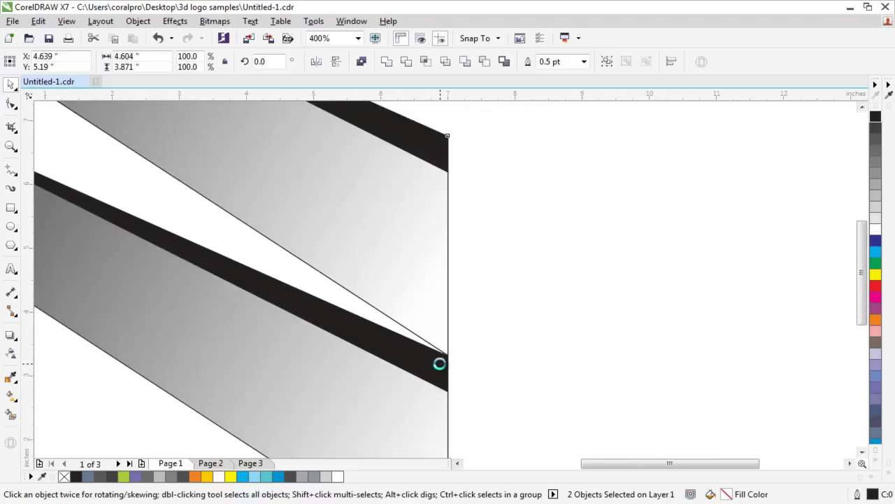
scroll(439, 363, "down", 2)
scroll(289, 259, "down", 1)
scroll(249, 214, "up", 1)
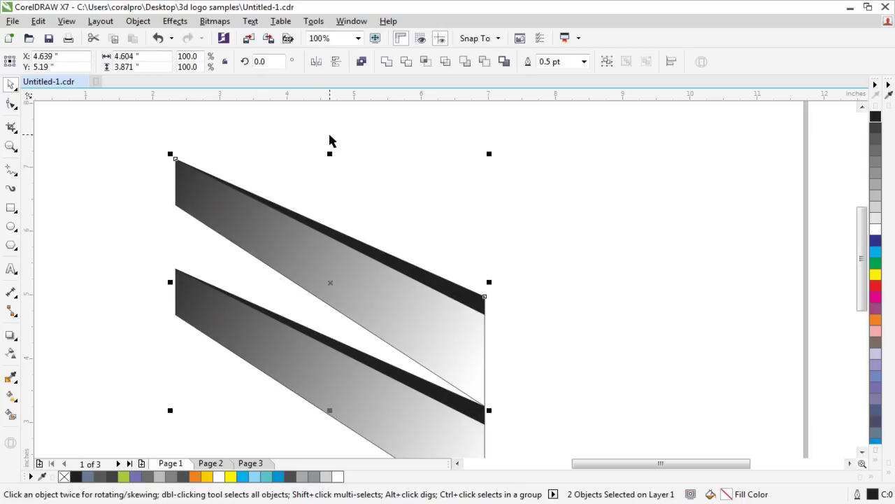
- Compress the duplicated bar and its wedge vertically to about 2.645 inches high, closing the gap to the original bar below
left_click_drag(330, 152, 336, 229)
scroll(214, 296, "up", 1)
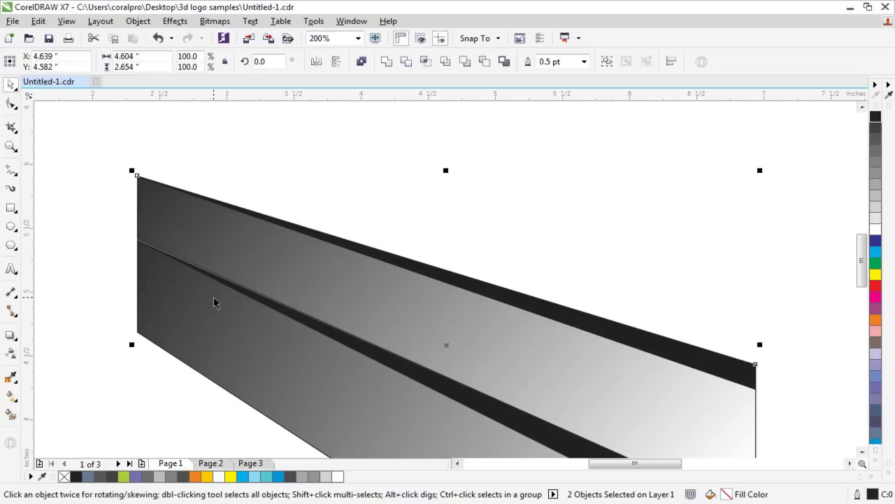
scroll(147, 241, "up", 2)
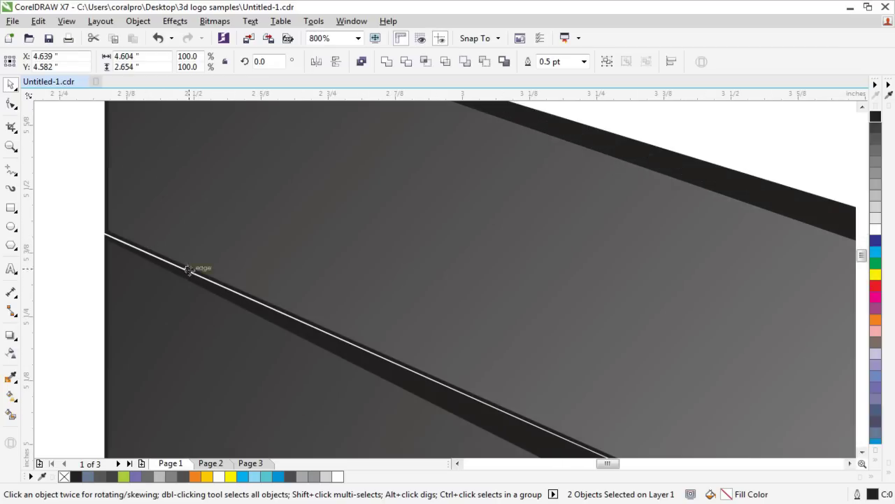
scroll(275, 291, "down", 1)
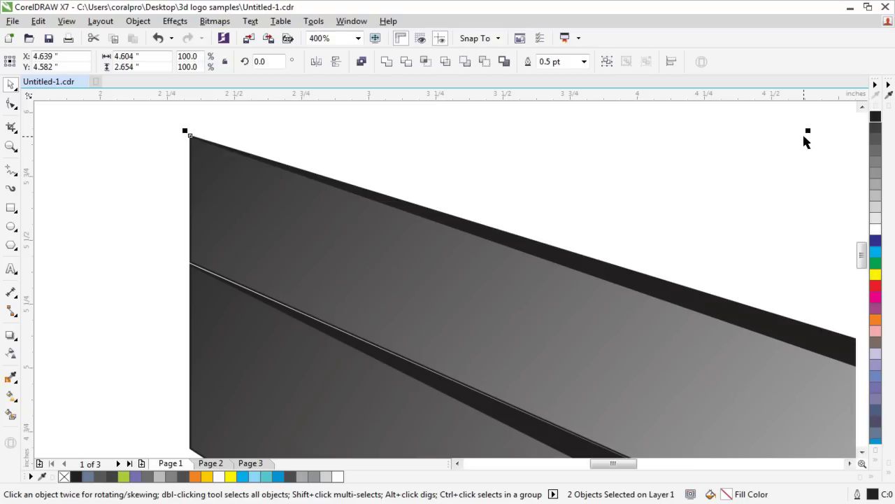
left_click_drag(807, 133, 807, 135)
scroll(459, 176, "down", 3)
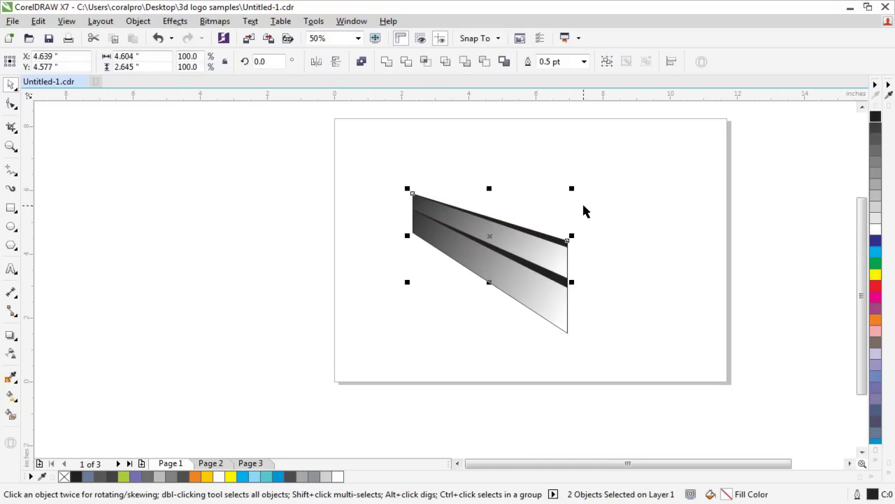
left_click(585, 212)
- Duplicate the second bar together with its black wedge directly above the stack
scroll(575, 233, "up", 1)
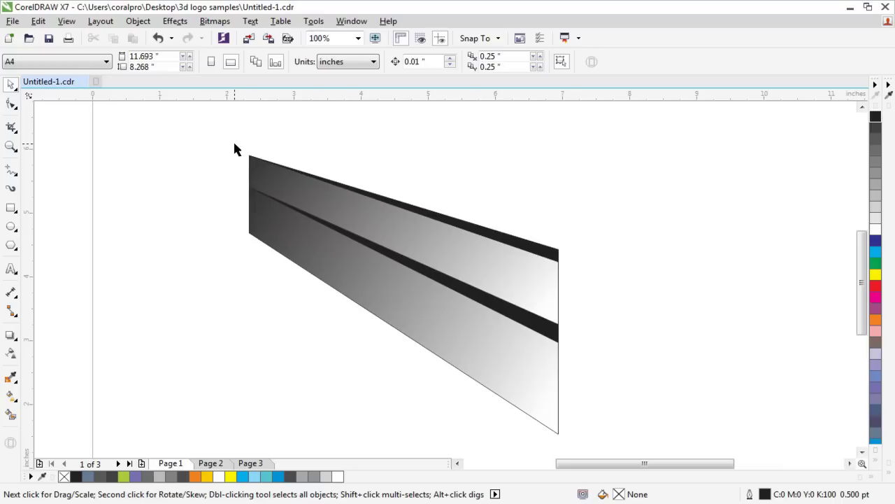
left_click(545, 292)
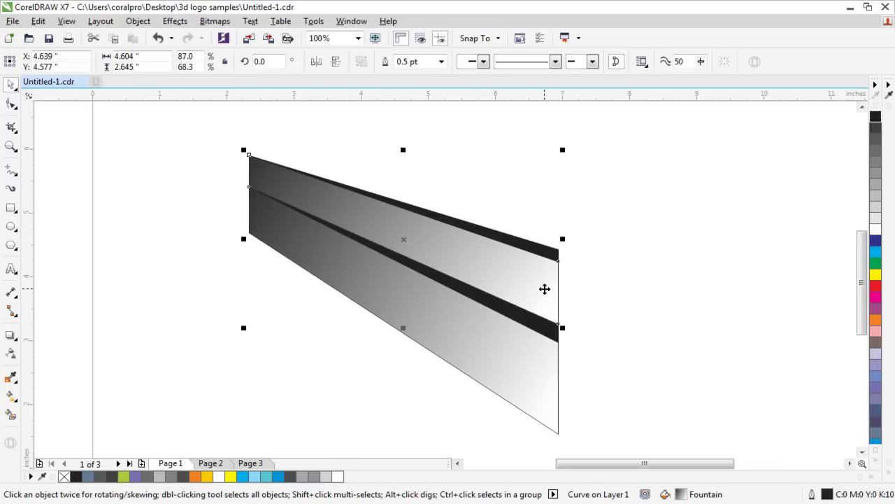
left_click_drag(492, 264, 639, 202)
key("ctrl+z")
left_click_drag(513, 278, 515, 194)
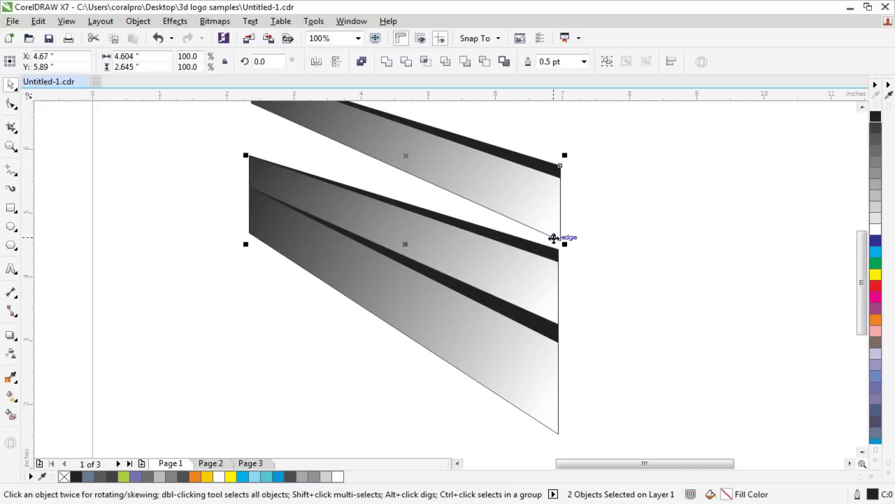
- Align the third bar's lower-right corner with the upper-right corner of the second bar's black wedge
scroll(554, 238, "up", 2)
scroll(563, 249, "up", 1)
left_click_drag(573, 186, 558, 248)
scroll(585, 315, "up", 2)
scroll(582, 278, "up", 2)
scroll(533, 310, "down", 2)
scroll(532, 312, "down", 6)
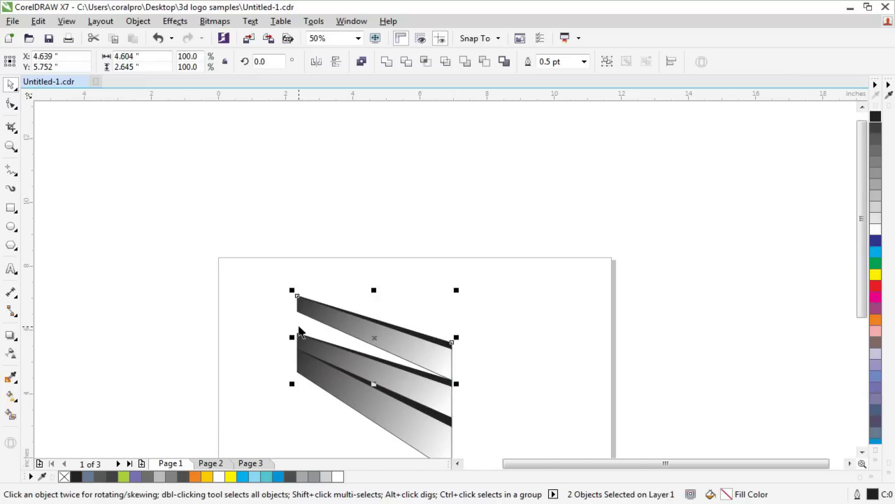
- Compress the third bar and its wedge vertically to about 1.814 inches high so it sits against the second bar
scroll(298, 331, "up", 2)
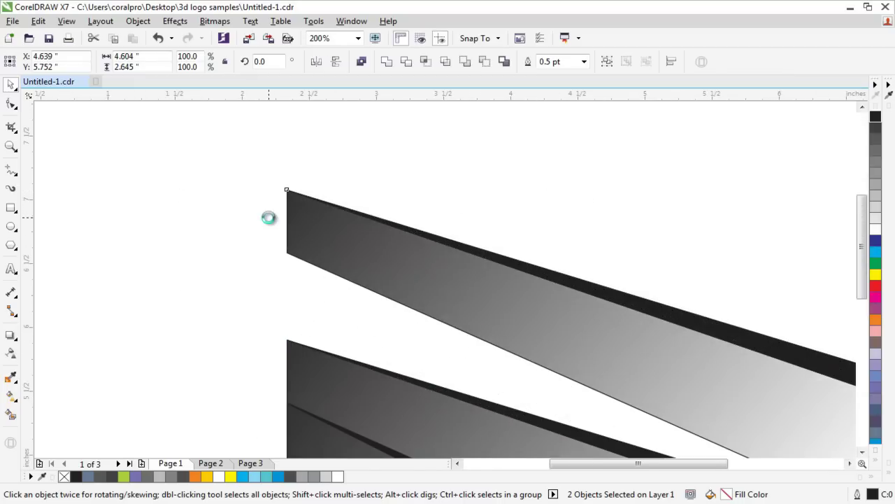
scroll(267, 214, "down", 1)
left_click_drag(433, 200, 437, 251)
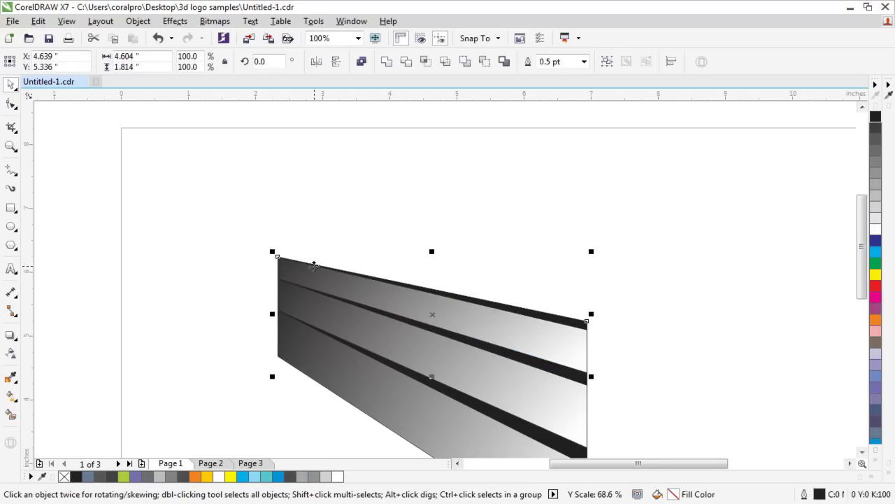
scroll(310, 265, "up", 2)
scroll(310, 264, "down", 2)
scroll(310, 263, "down", 1)
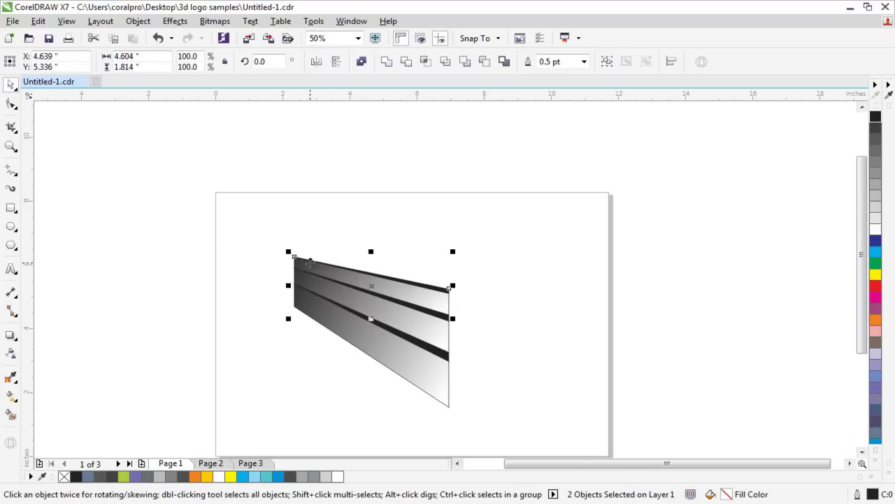
scroll(356, 324, "up", 1)
left_click(575, 243)
- Duplicate the third bar together with its black wedge above the stack as a fourth bar
scroll(357, 213, "down", 1)
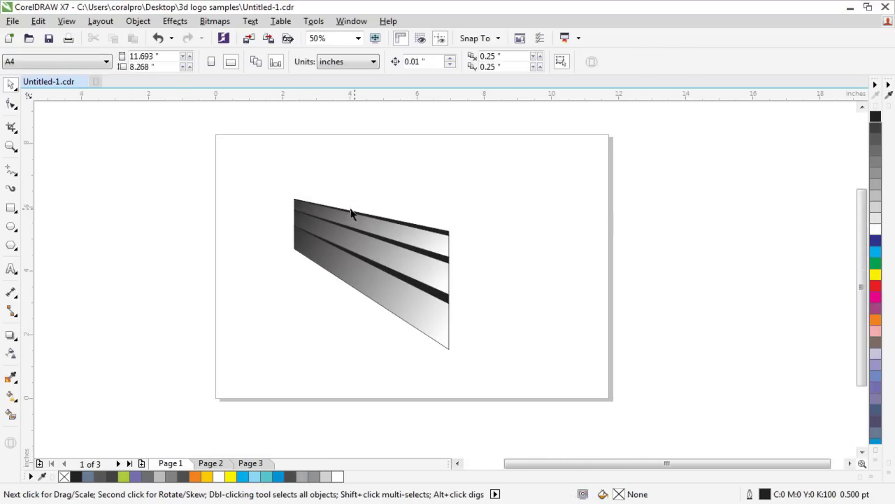
scroll(398, 243, "up", 2)
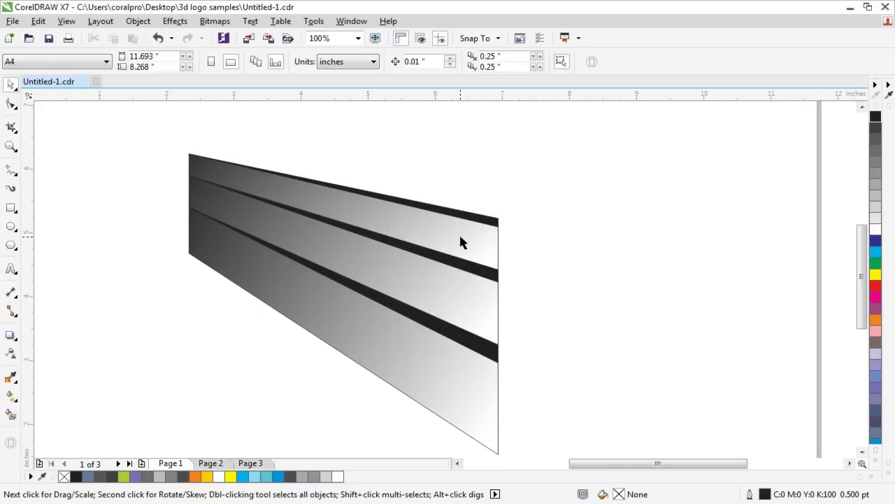
left_click(477, 223)
left_click(473, 221, "shift")
left_click_drag(459, 220, 532, 176)
key("ctrl+z")
left_click_drag(444, 230, 451, 156)
- Align the fourth bar's lower-right corner with the upper-right corner of the third bar's black wedge
scroll(480, 191, "up", 4)
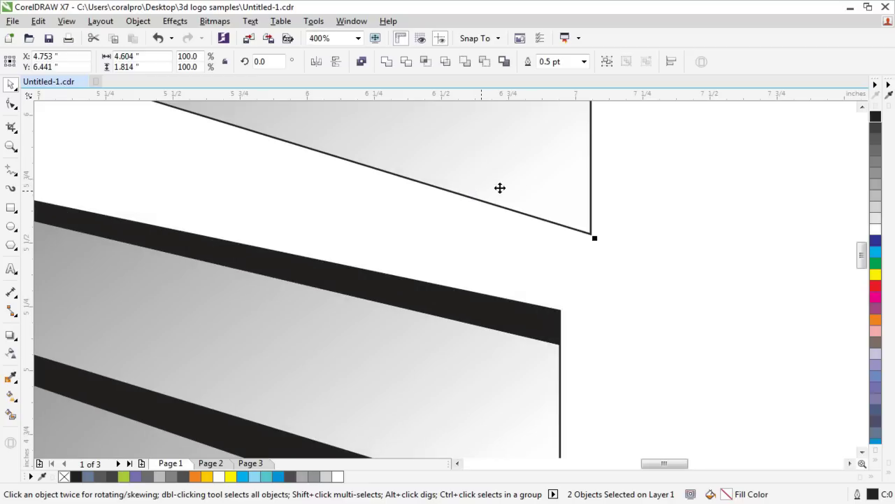
left_click_drag(573, 213, 525, 266)
scroll(536, 280, "up", 6)
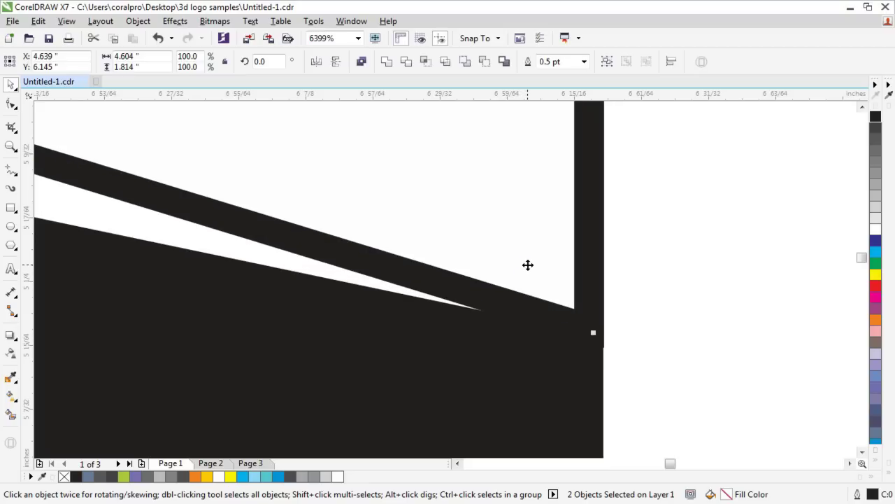
scroll(492, 296, "down", 6)
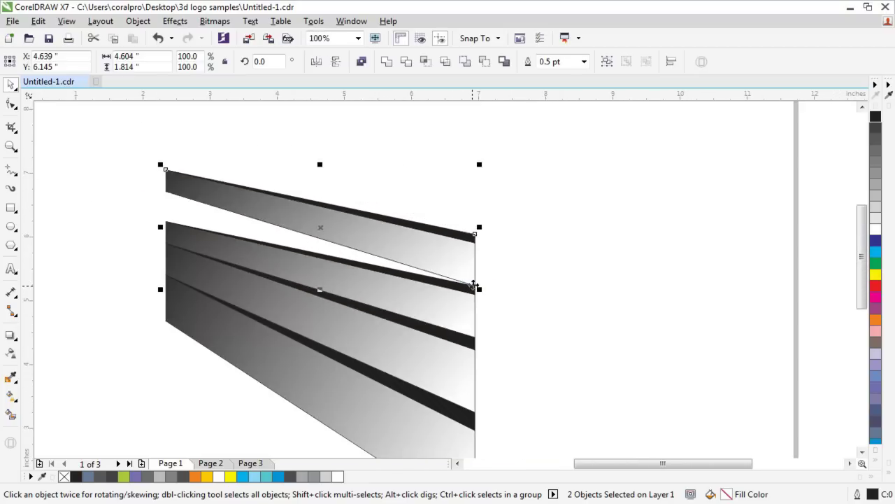
scroll(474, 285, "down", 1)
scroll(330, 252, "up", 1)
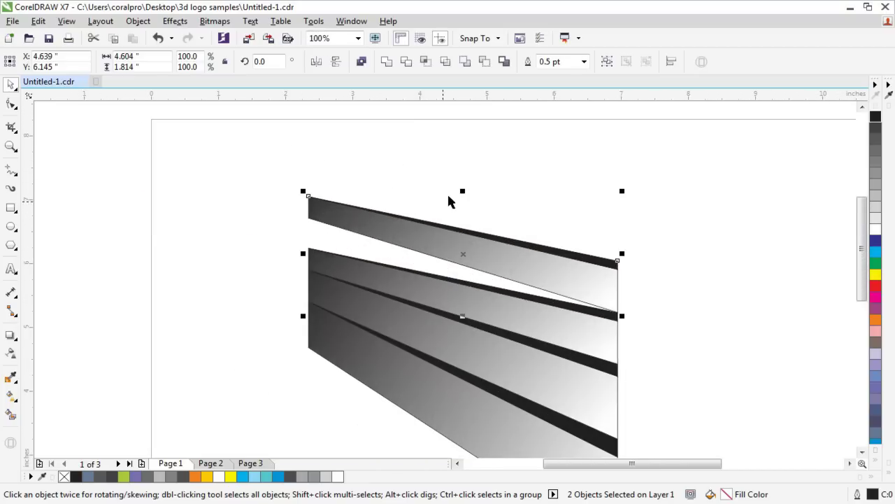
- Compress the fourth bar and its wedge vertically to about 1.235 inches high so it meets the third bar
left_click_drag(462, 191, 474, 229)
scroll(401, 238, "up", 3)
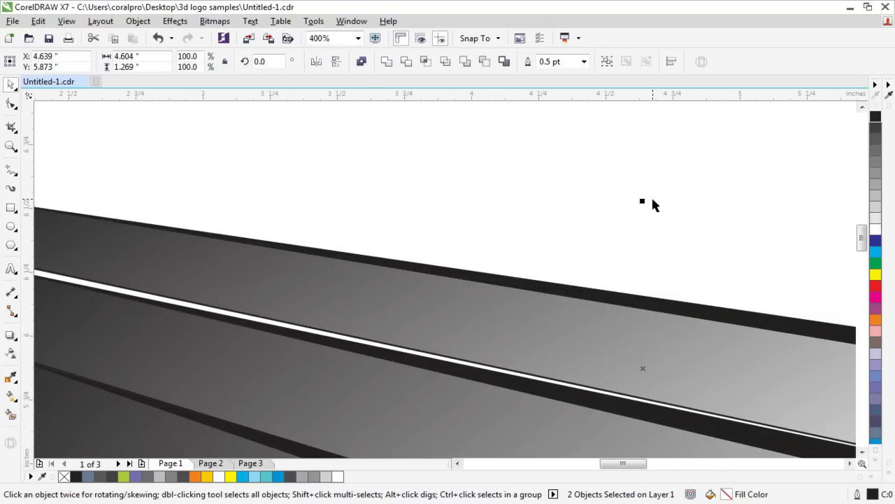
scroll(652, 205, "down", 1)
scroll(581, 244, "up", 1)
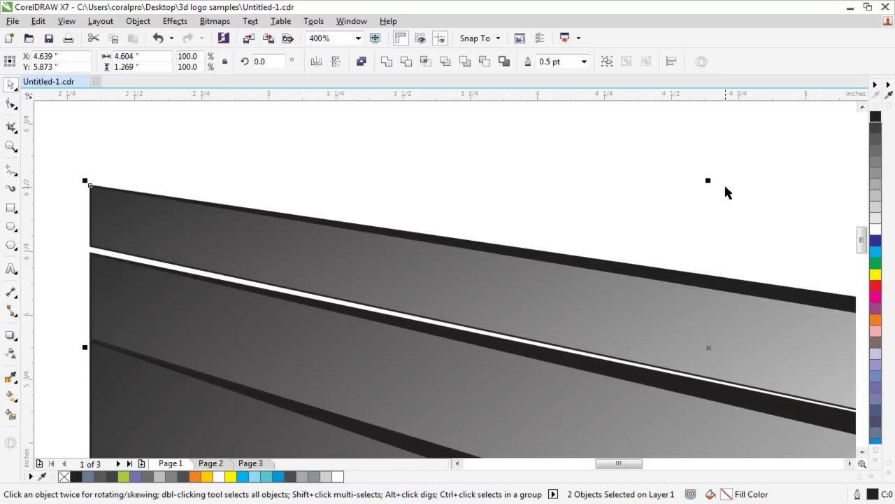
left_click_drag(707, 181, 706, 188)
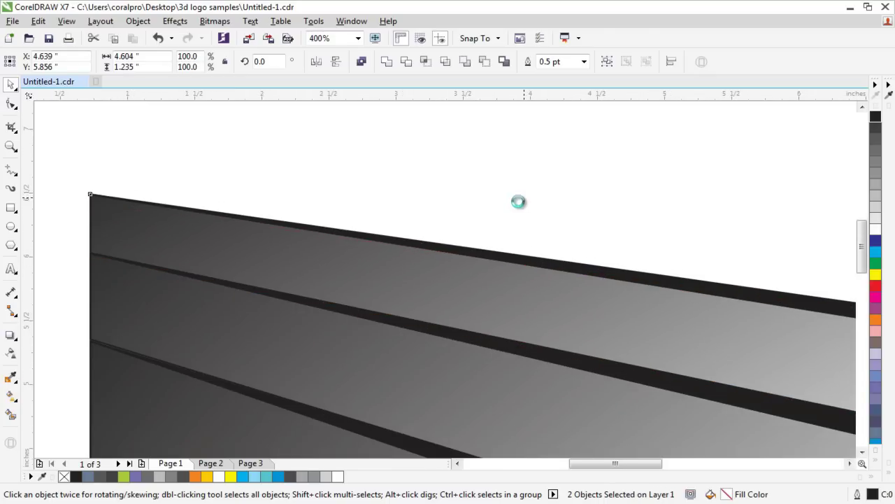
scroll(517, 210, "down", 4)
left_click(516, 237)
- Skew all four bars and their wedges vertically so the stack's right edge drops farther down the page
scroll(470, 250, "up", 1)
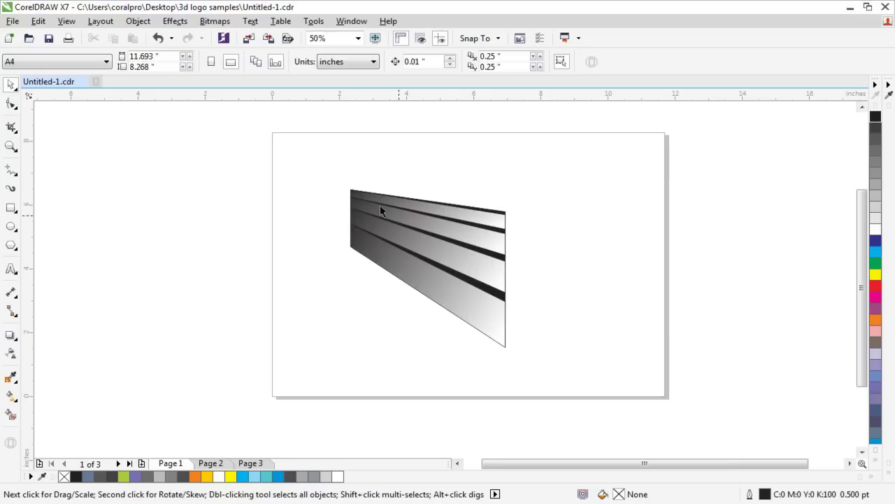
left_click_drag(445, 275, 577, 365)
left_click(461, 263)
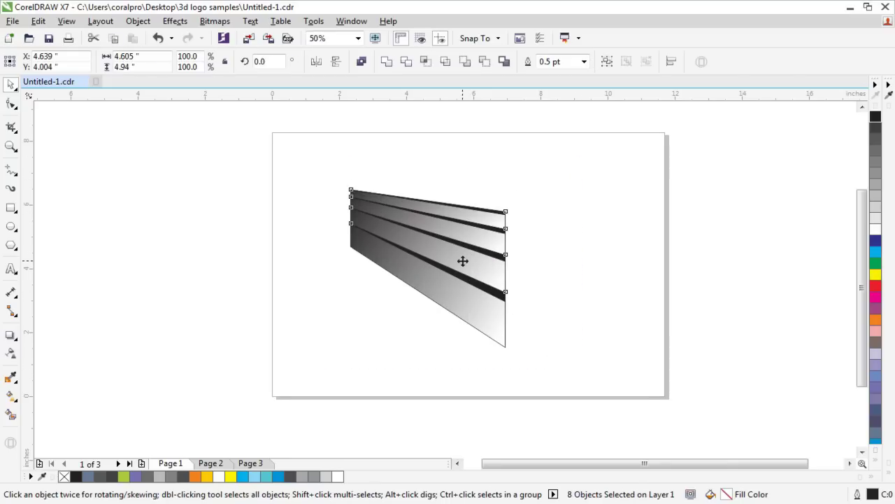
left_click(573, 276)
left_click_drag(411, 253, 540, 364)
left_click(486, 269)
left_click_drag(510, 268, 511, 297)
left_click(312, 201)
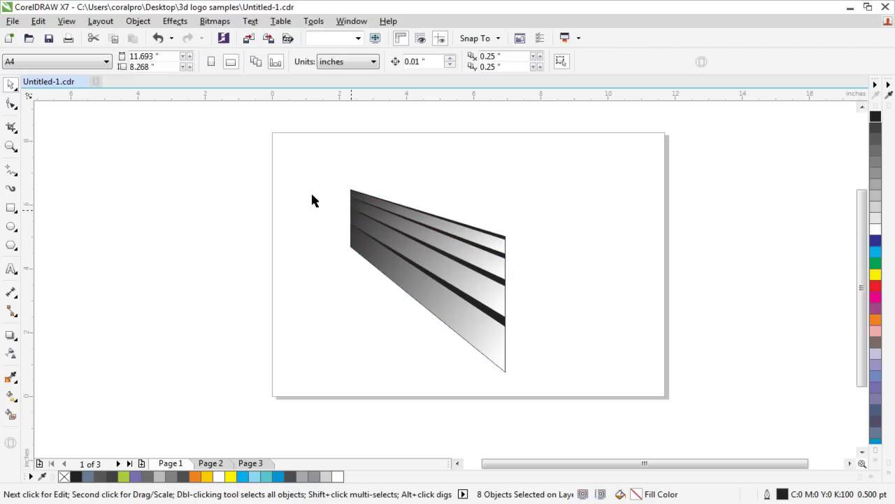
- Move the whole stack about 1 inch left on the page and remove the outline from all its shapes
left_click_drag(304, 169, 549, 404)
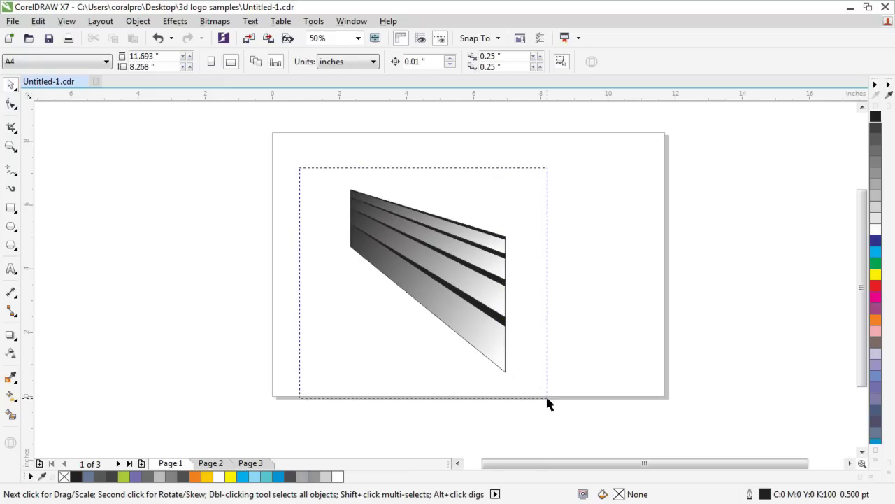
left_click_drag(476, 282, 439, 282)
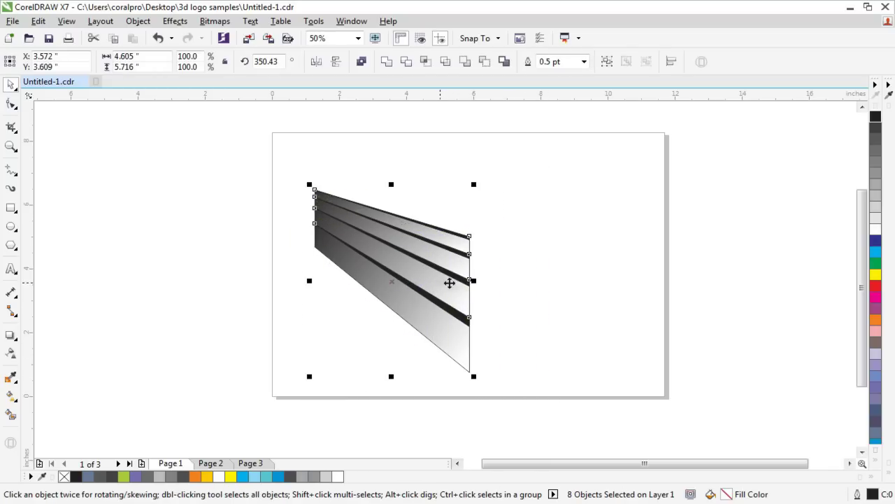
left_click(877, 466)
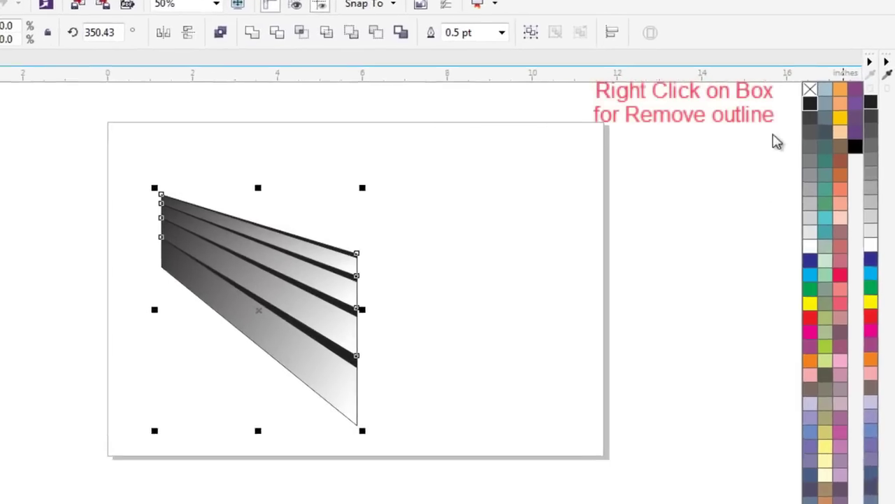
right_click(806, 87)
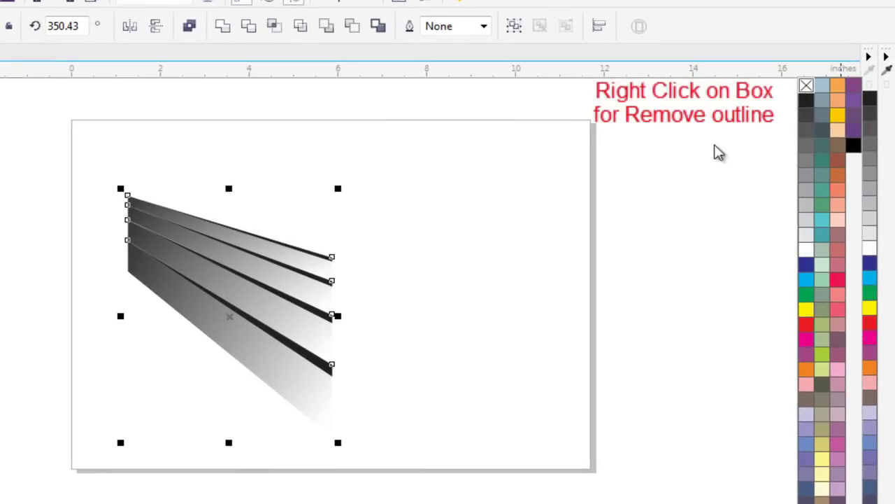
- Create a horizontally mirrored copy of the whole stack against its right edge to form a V-shaped logo
left_click_drag(54, 149, 414, 474)
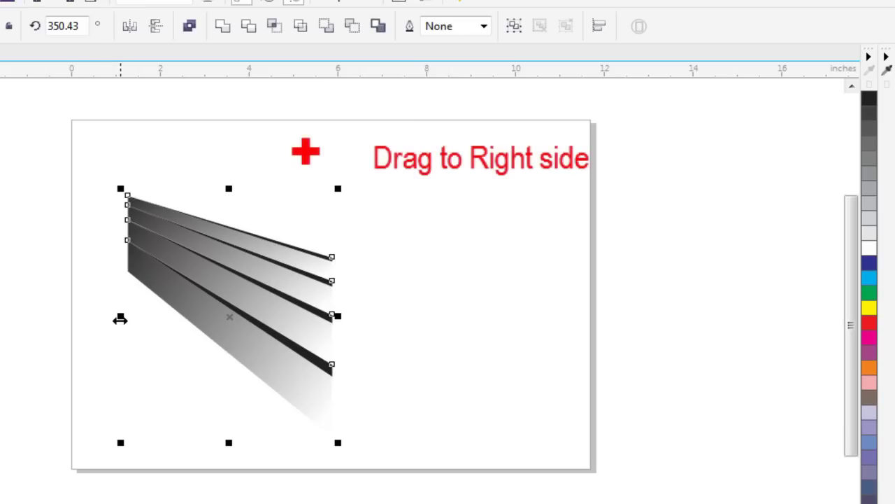
left_click_drag(120, 319, 163, 317)
left_click_drag(273, 311, 425, 307)
right_click(426, 309)
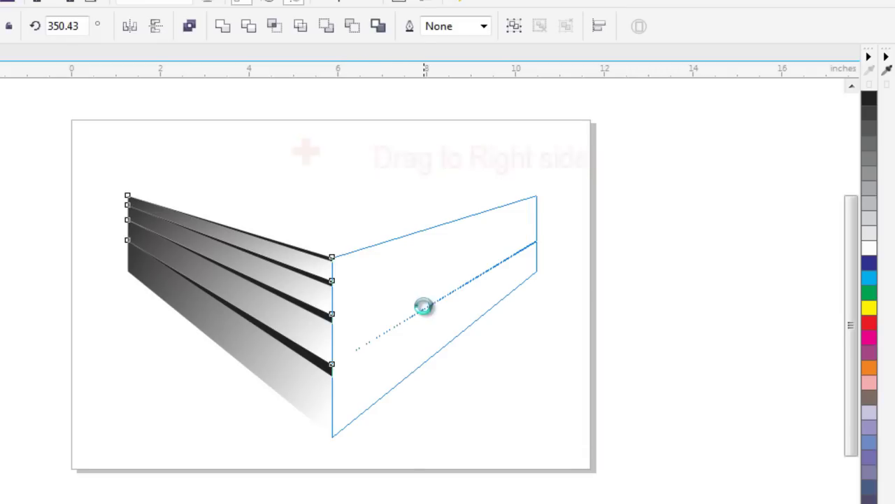
left_click(627, 274)
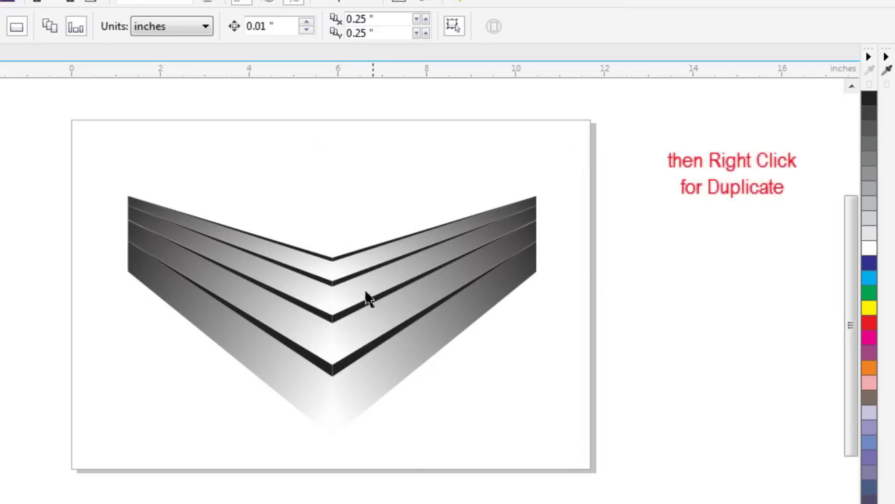
- Reverse the gradient fill of the lowest bar on the logo's right half with the Interactive Fill tool
scroll(320, 315, "down", 2)
scroll(338, 301, "up", 2)
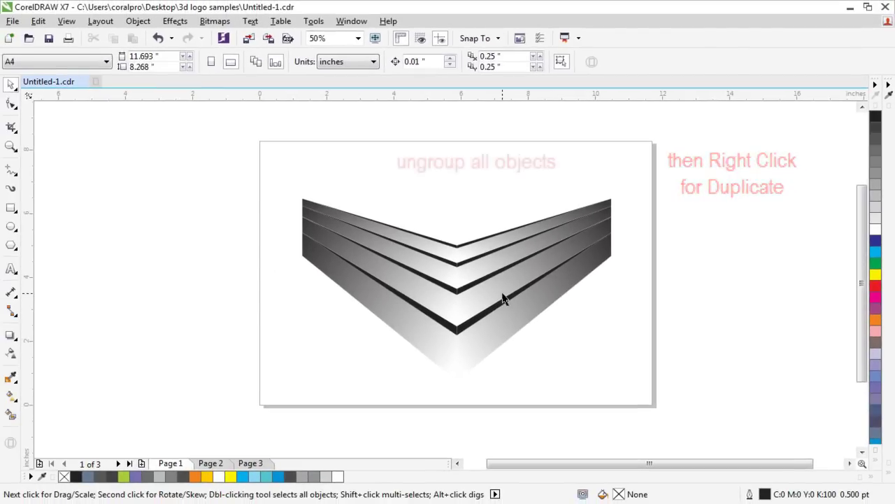
left_click(392, 340)
left_click(509, 336)
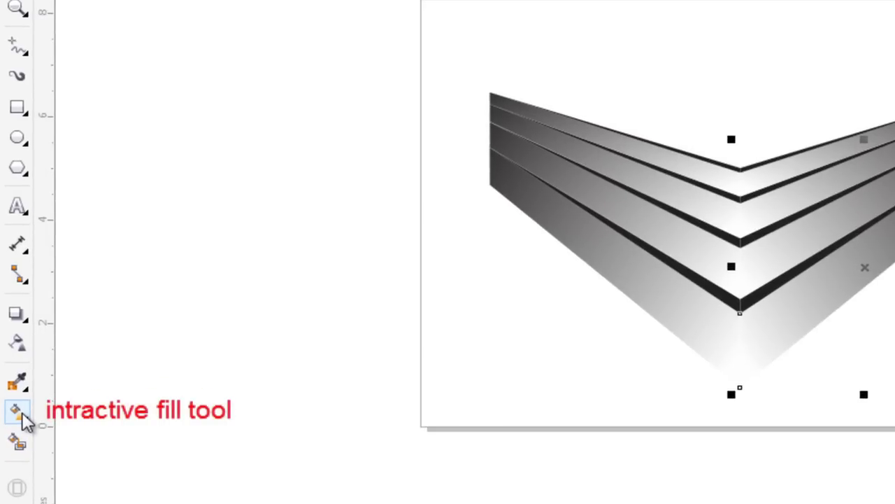
left_click(18, 413)
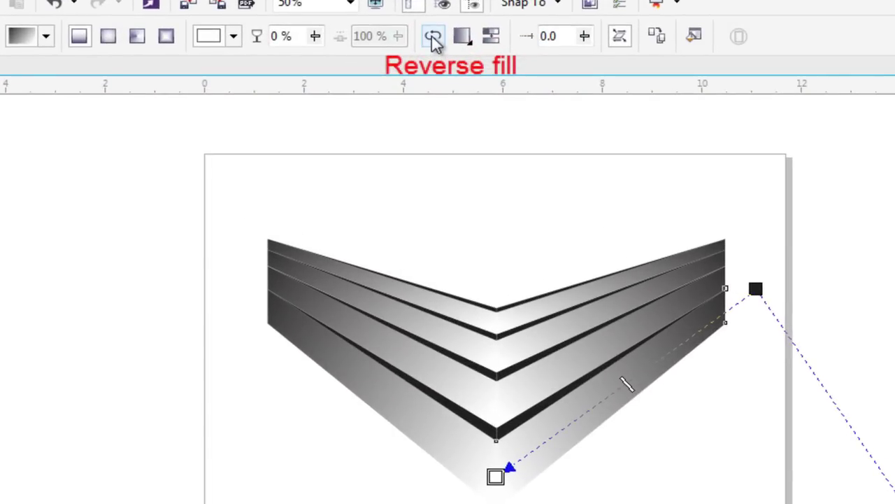
left_click(434, 39)
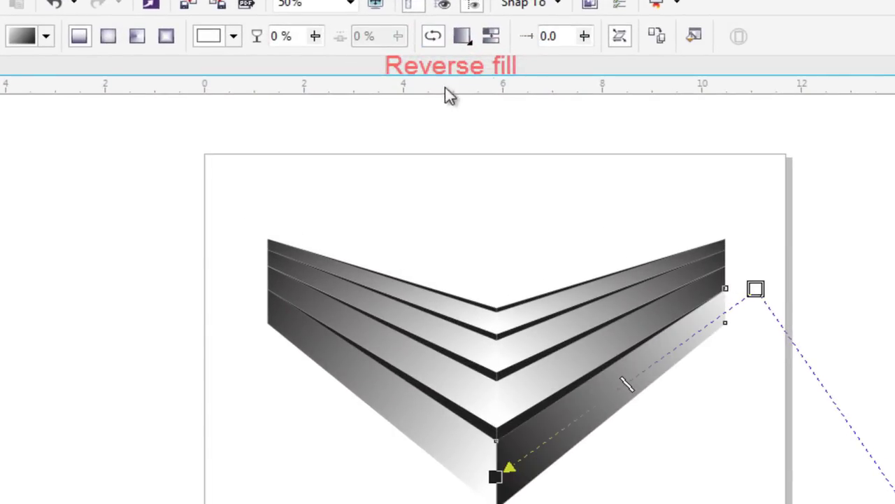
- Reverse the gradient fills of the remaining three bars on the logo's right half with the Interactive Fill tool
left_click(560, 376)
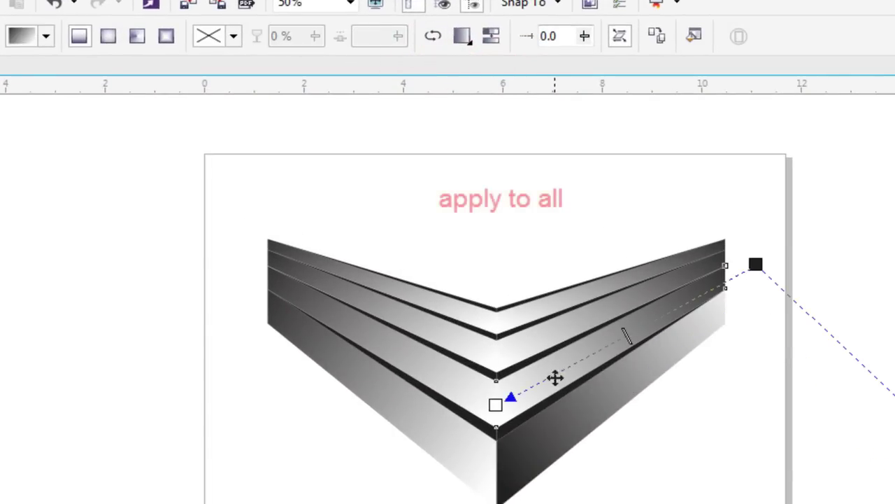
left_click(434, 39)
left_click(572, 335)
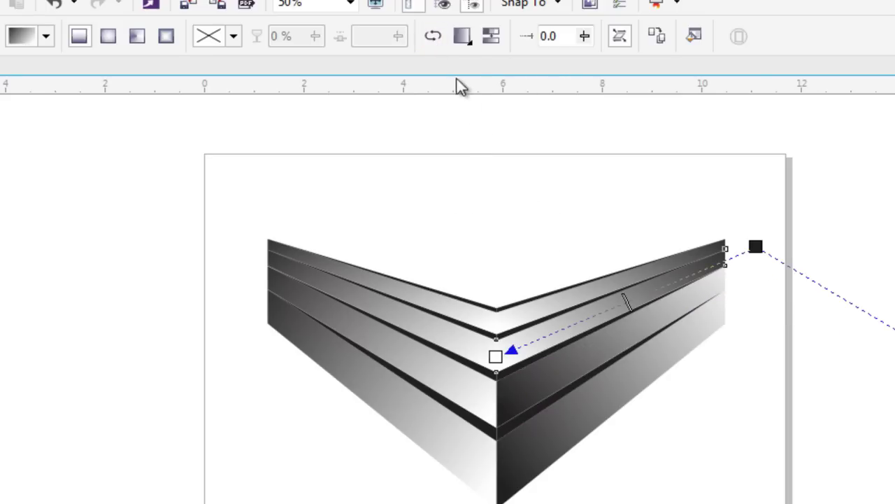
left_click(434, 37)
left_click(539, 316)
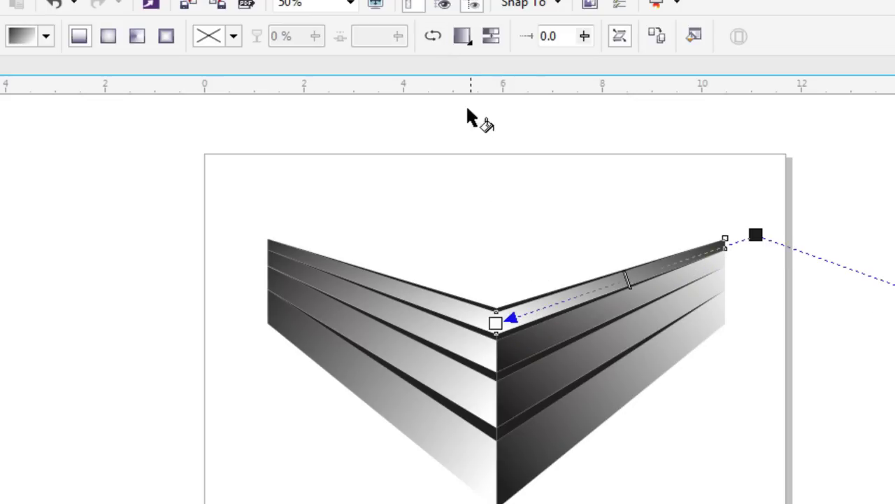
left_click(435, 40)
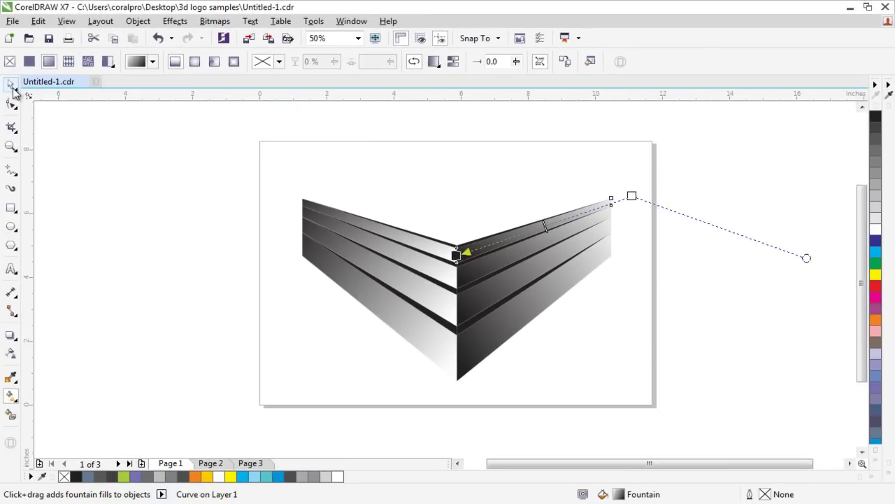
- Select all shapes of the V-shaped logo and scale them down proportionally to about 5.3 by 3.3 inches
left_click(12, 85)
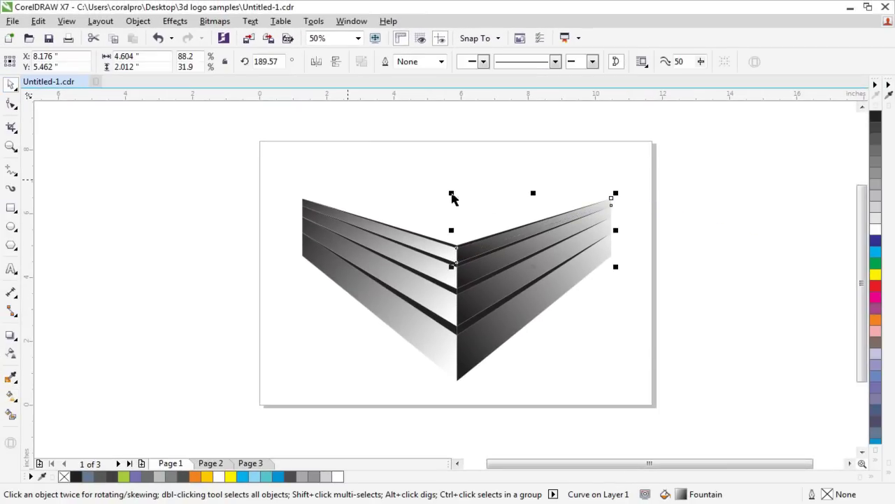
left_click(685, 234)
left_click_drag(228, 179, 715, 403)
left_click_drag(617, 386, 549, 348)
scroll(487, 318, "up", 2)
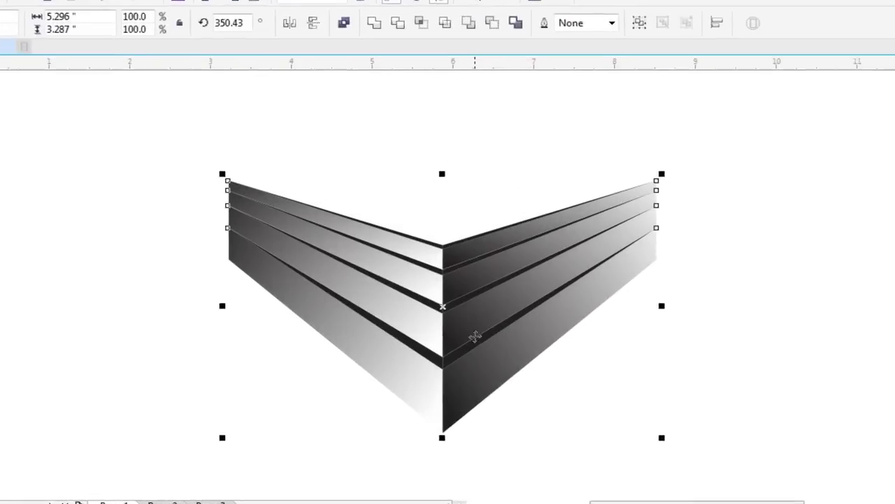
scroll(488, 314, "down", 2)
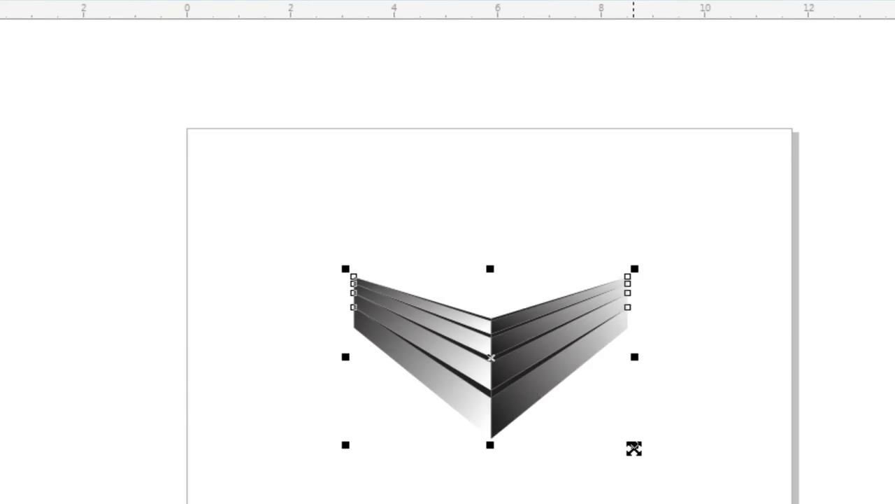
scroll(464, 334, "down", 2)
scroll(474, 335, "up", 2)
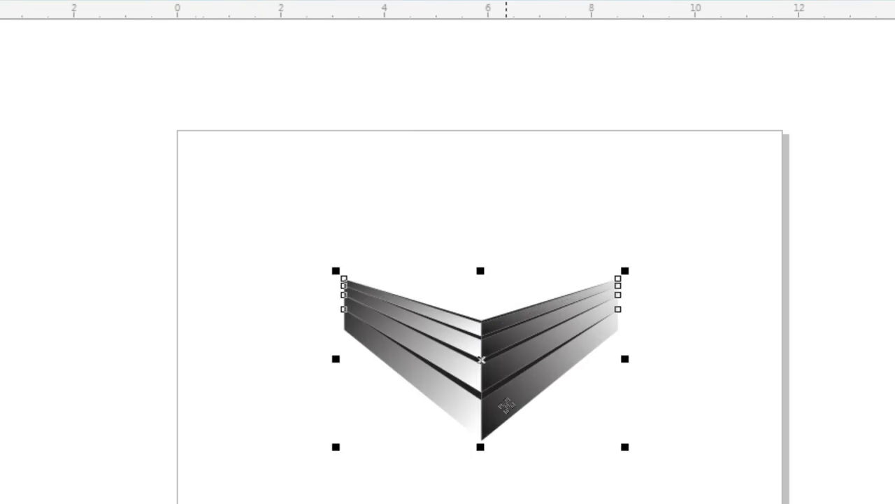
- Group all shapes of the logo and move the group off the page, just beyond the page's right edge
right_click(473, 355)
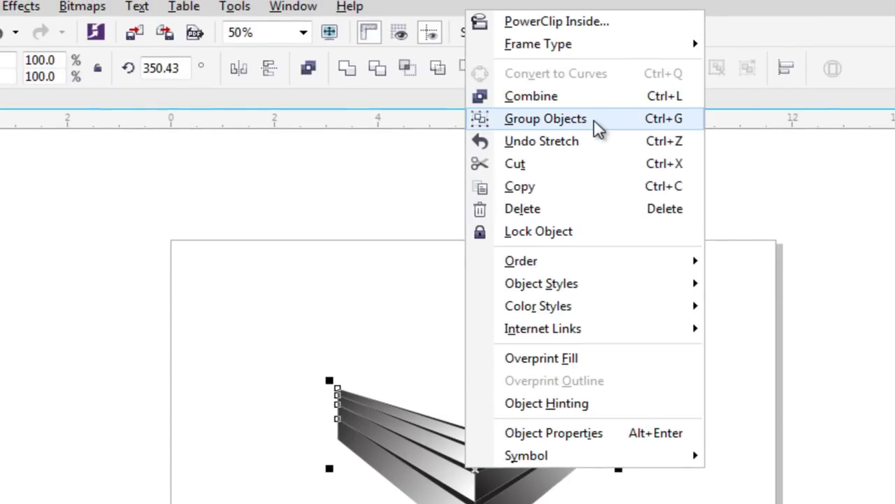
left_click(597, 124)
left_click(632, 263)
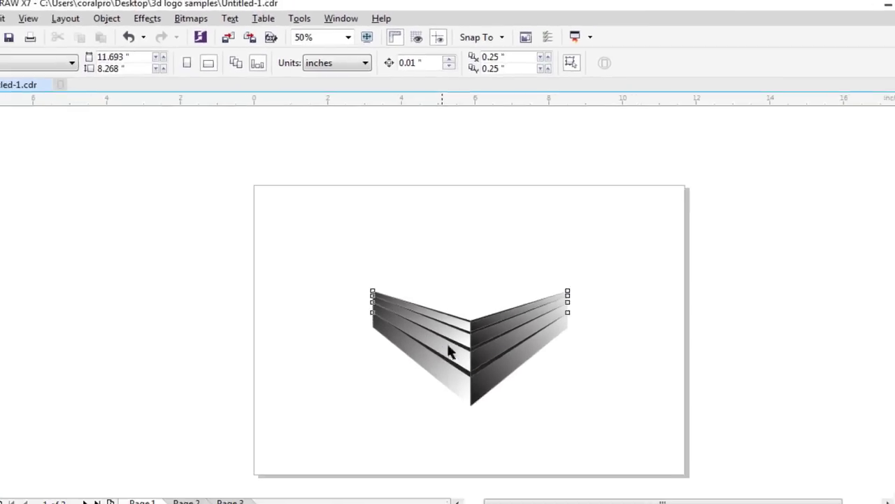
left_click_drag(450, 352, 772, 302)
scroll(483, 275, "down", 1)
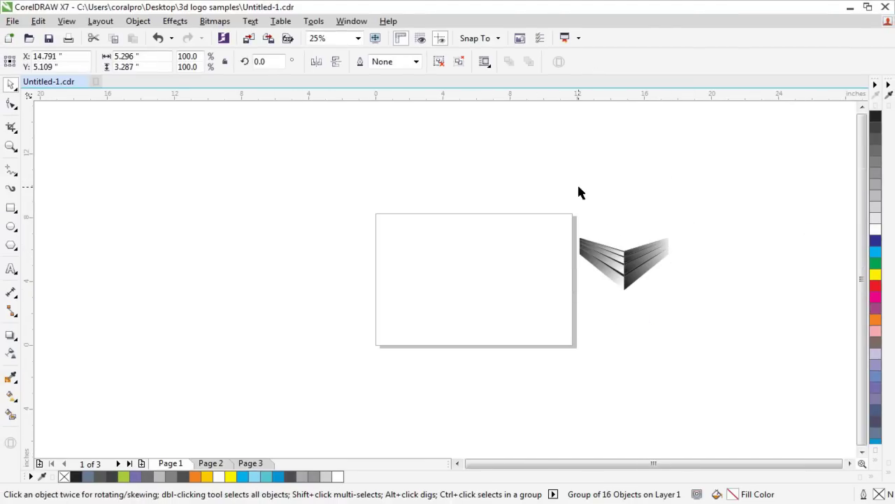
left_click(579, 189)
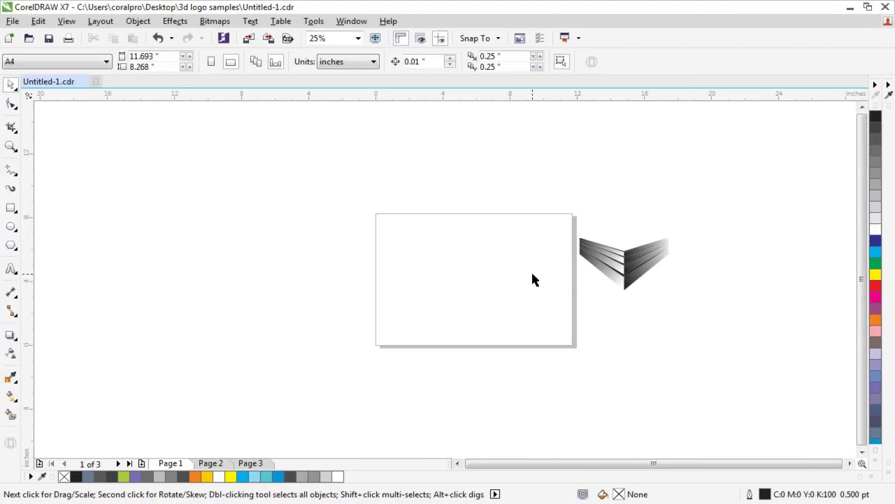
- Create a rectangle that exactly covers the 11.693 by 8.268 inch page and fill it with black
scroll(505, 283, "up", 1)
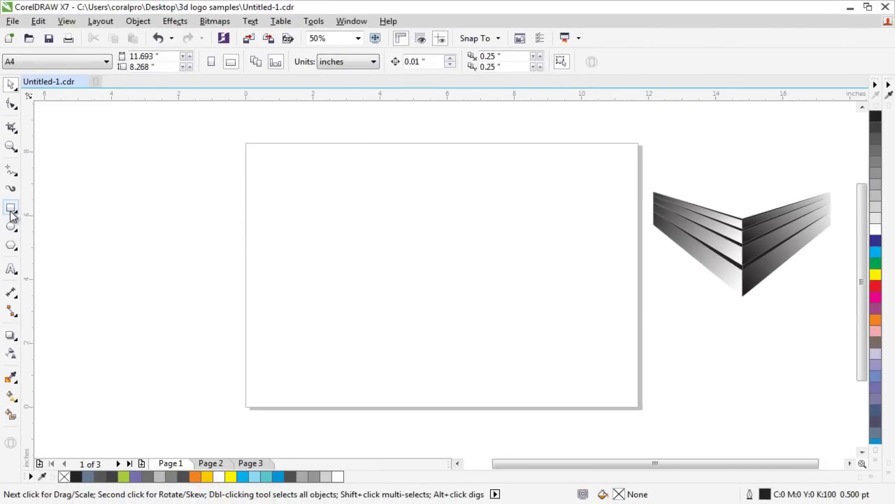
double_click(10, 210)
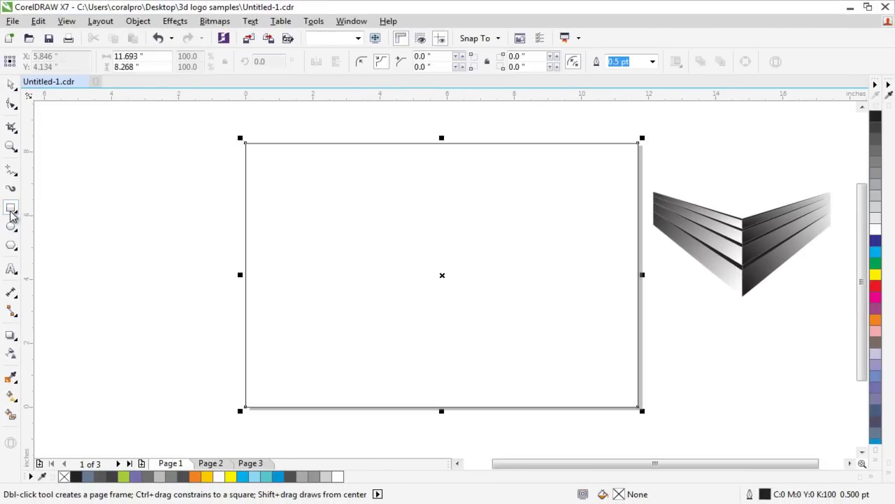
left_click(11, 84)
left_click_drag(578, 236, 466, 256)
key("ctrl+z")
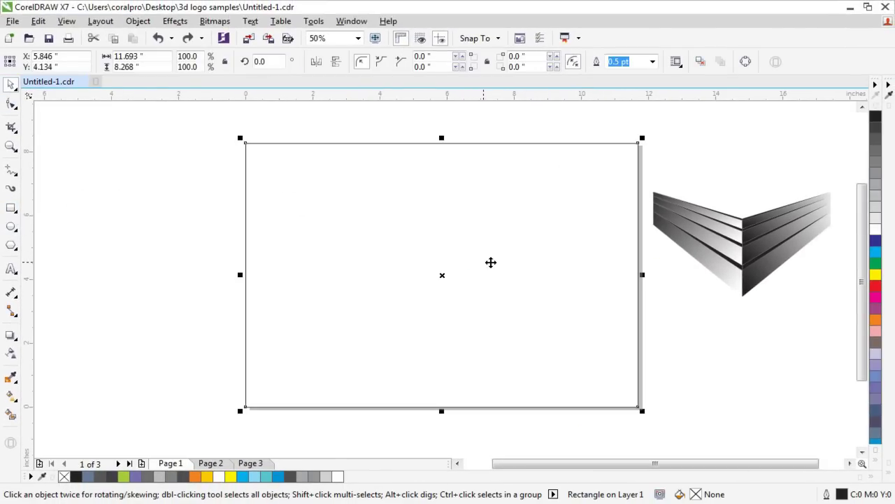
left_click(877, 118)
left_click(706, 148)
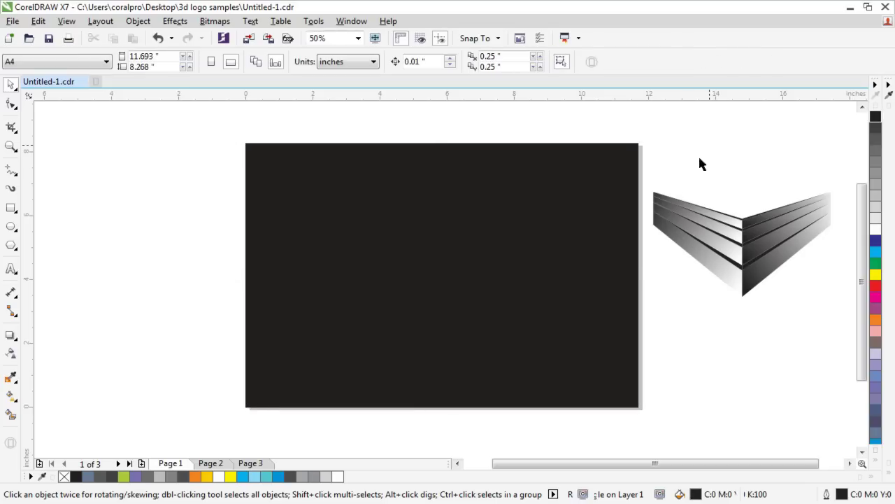
- Give the page rectangle an elliptical fountain fill, white at the page center fading to black, with its edge ellipse nearly reaching the page's height
left_click(530, 266)
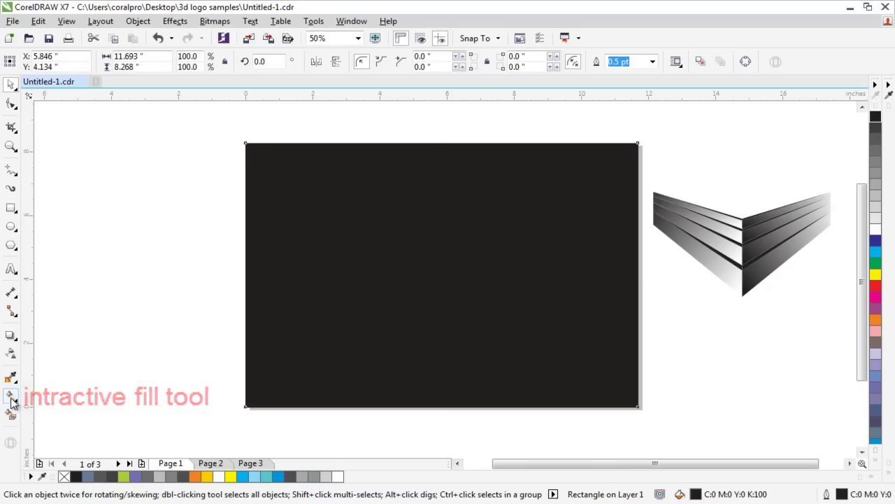
left_click(10, 396)
left_click_drag(443, 264, 637, 402)
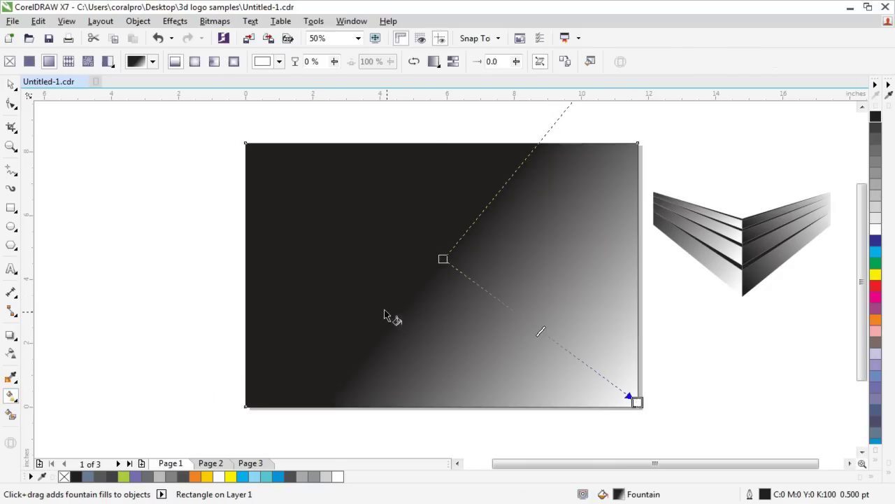
left_click(195, 63)
left_click_drag(540, 331, 441, 275)
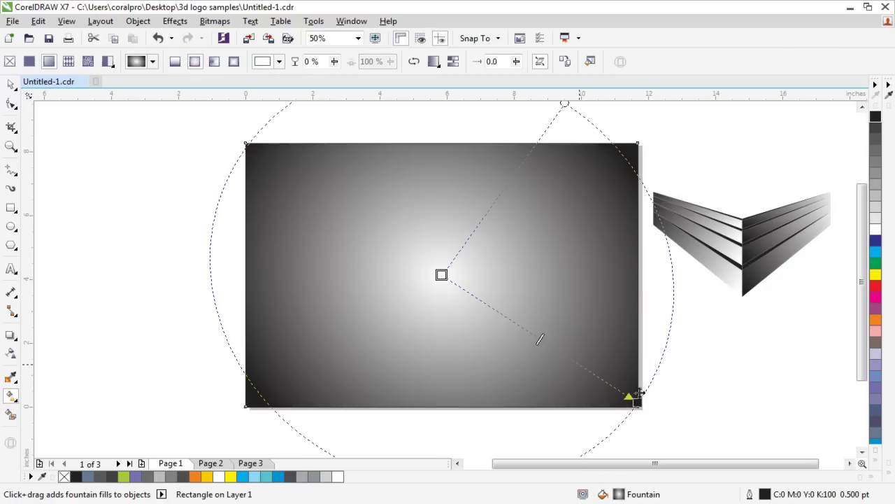
left_click_drag(630, 398, 552, 356)
left_click_drag(519, 177, 532, 172)
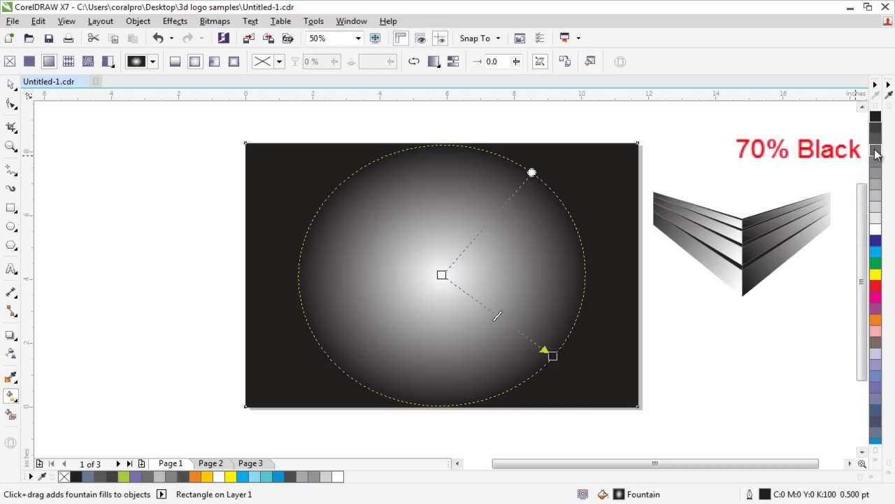
- Set the center color of the background rectangle's fountain fill to 70% Black
left_click_drag(878, 154, 507, 256)
left_click_drag(448, 279, 442, 275)
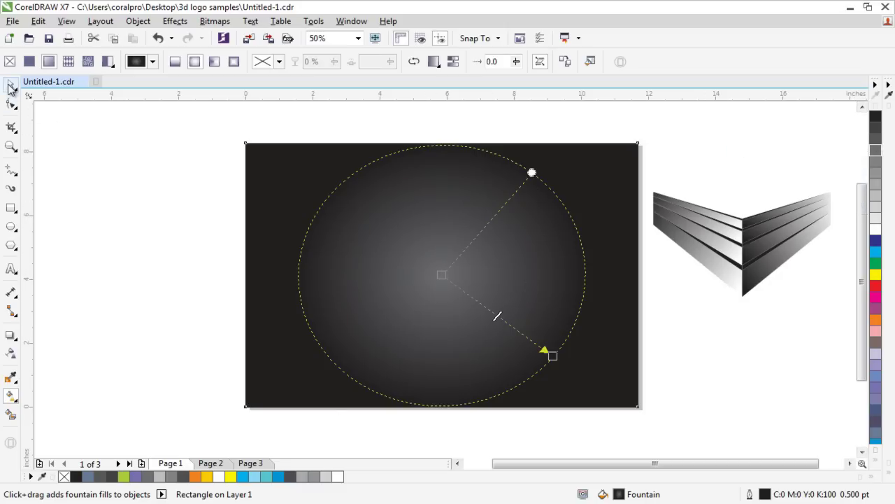
left_click(10, 84)
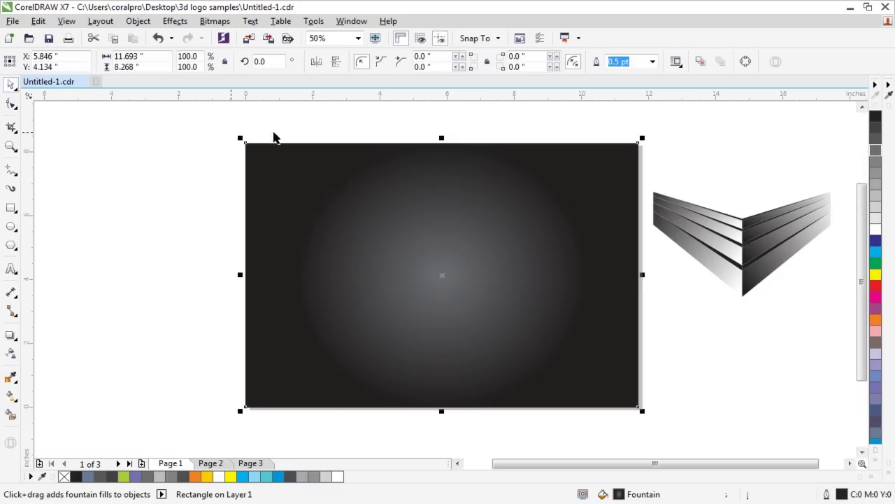
left_click(386, 123)
- Move the logo group onto the dark background and center it horizontally with the rectangle
scroll(432, 235, "down", 1)
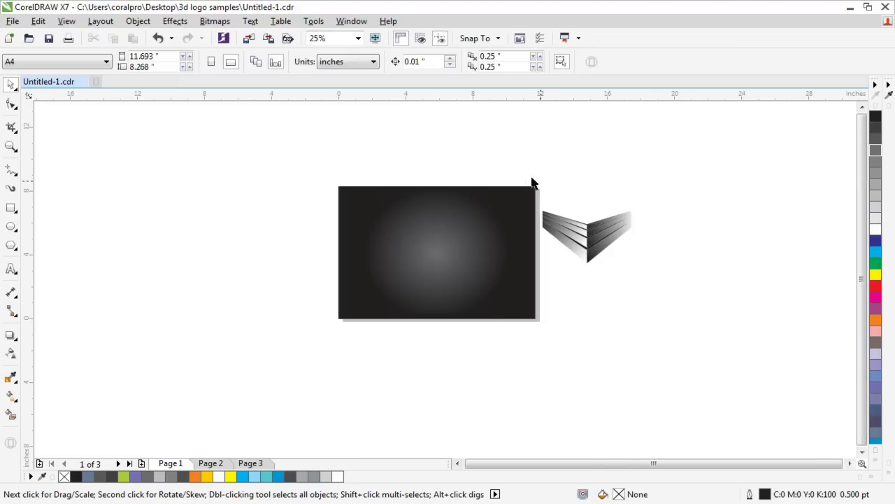
left_click_drag(610, 257, 664, 300)
left_click_drag(589, 238, 442, 268)
scroll(442, 268, "up", 1)
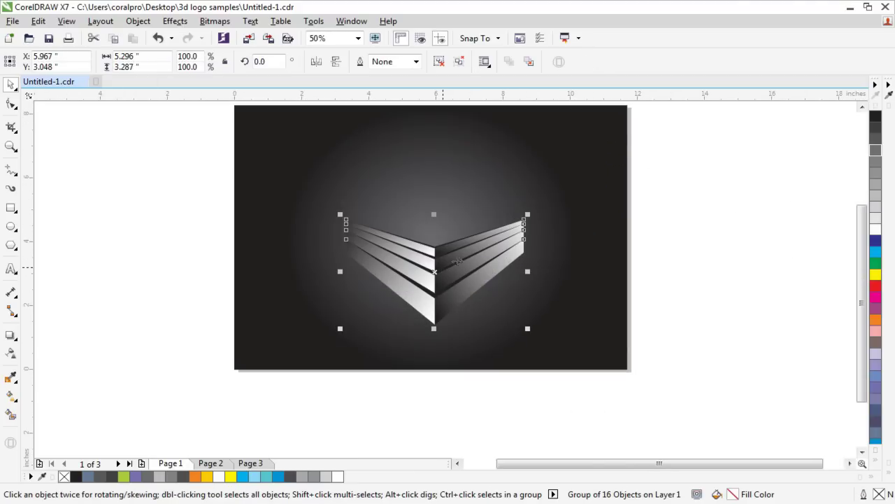
left_click(564, 203, "shift")
key("c")
left_click(686, 200)
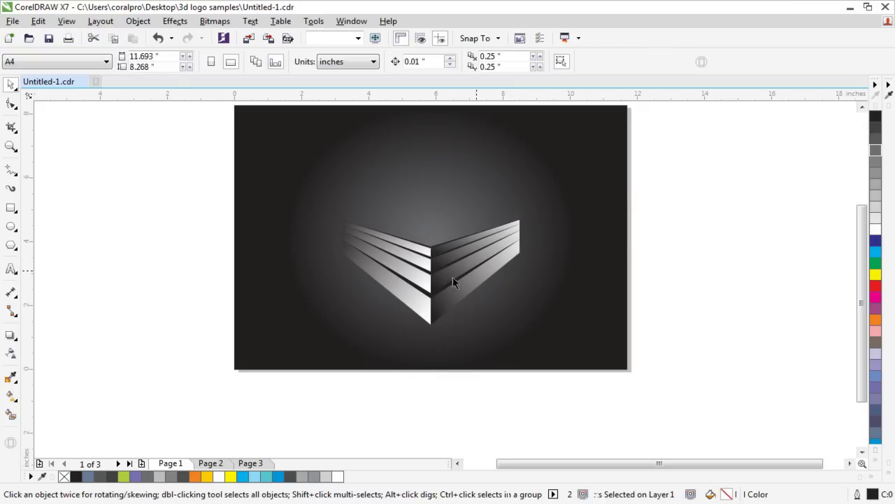
scroll(436, 279, "down", 2)
scroll(441, 290, "up", 1)
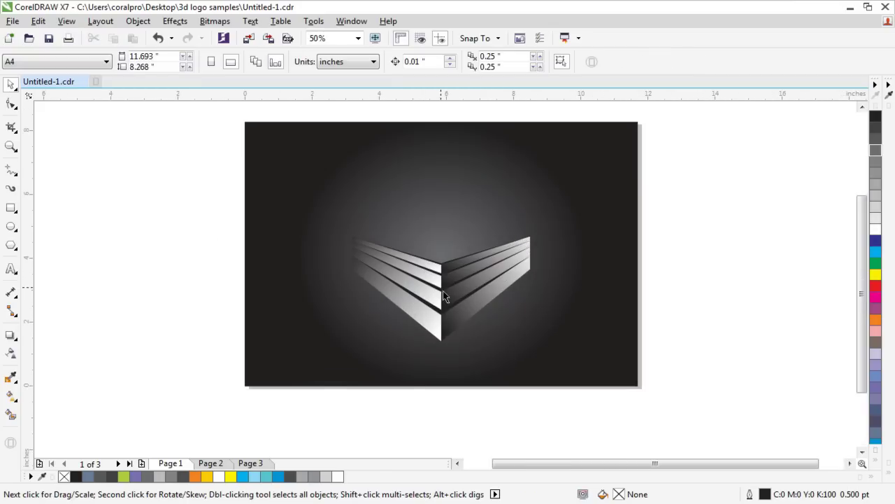
left_click(443, 290)
left_click(63, 247)
scroll(686, 254, "down", 1)
scroll(686, 255, "up", 1)
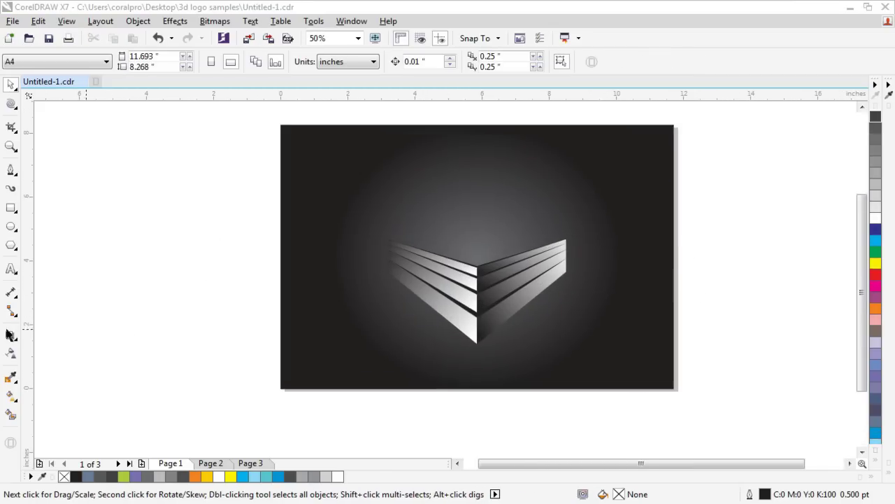
- Draw a circle about 3.33 inches in diameter in the empty area left of the page
left_click(11, 227)
left_click_drag(119, 197, 218, 303)
left_click(11, 85)
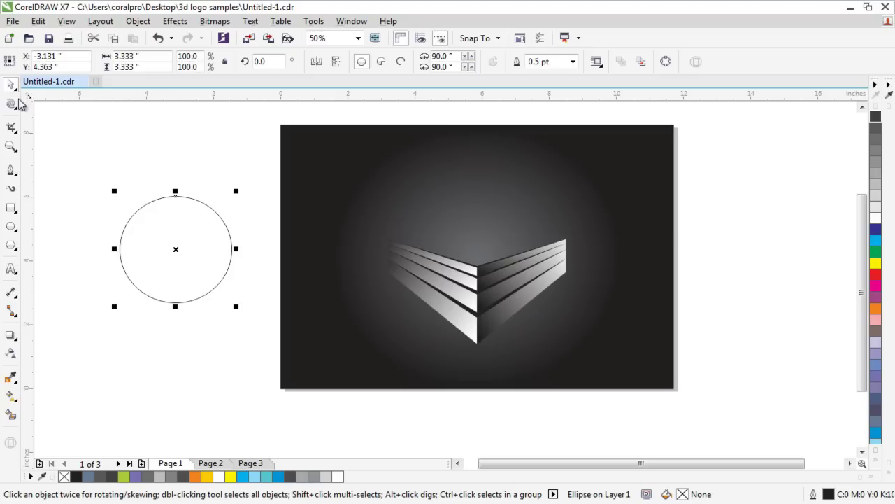
- Fill the circle with deep yellow (C:0 M:20 Y:100 K:0) and remove its outline
left_click(879, 464)
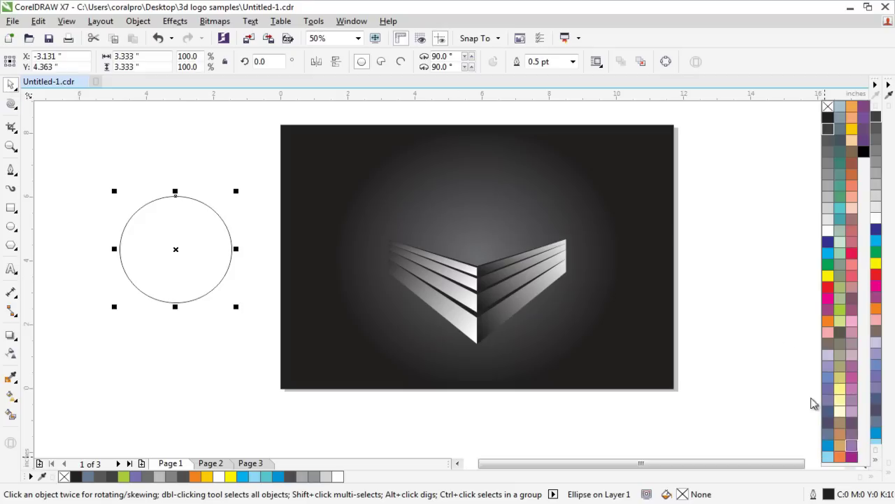
left_click(852, 130)
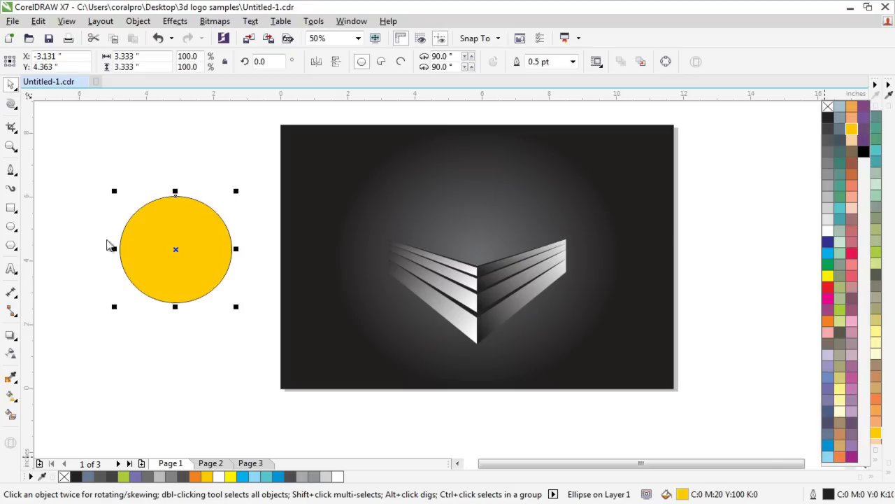
right_click(828, 108)
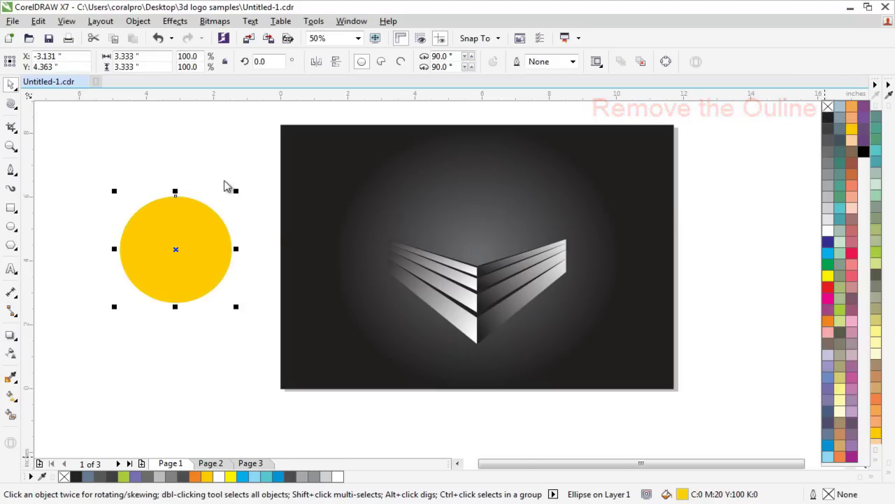
- Lower the yellow circle slightly and convert it to a 300 dpi RGB Color (24-bit) bitmap with anti-aliasing and a transparent background
left_click(202, 242)
left_click_drag(201, 241, 208, 269)
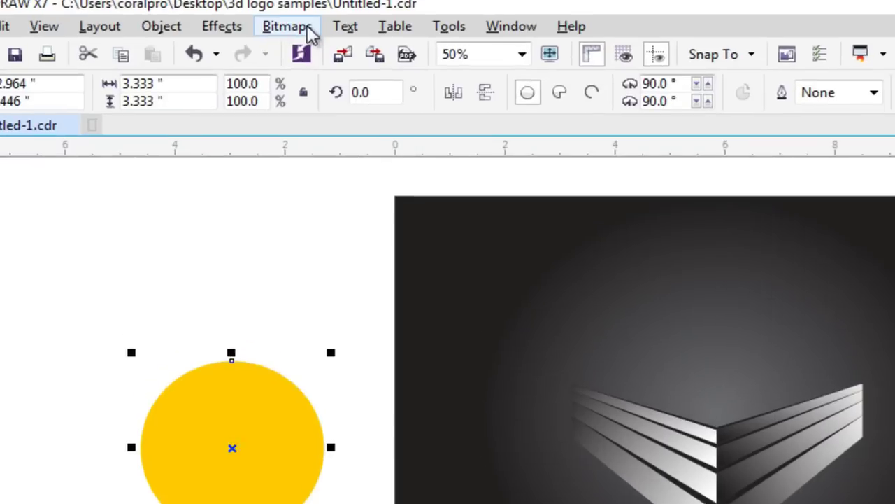
left_click(309, 28)
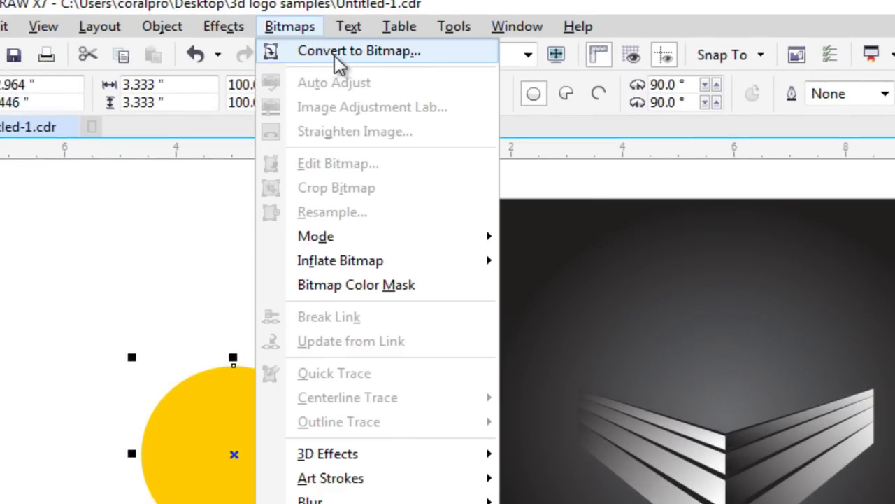
left_click(371, 56)
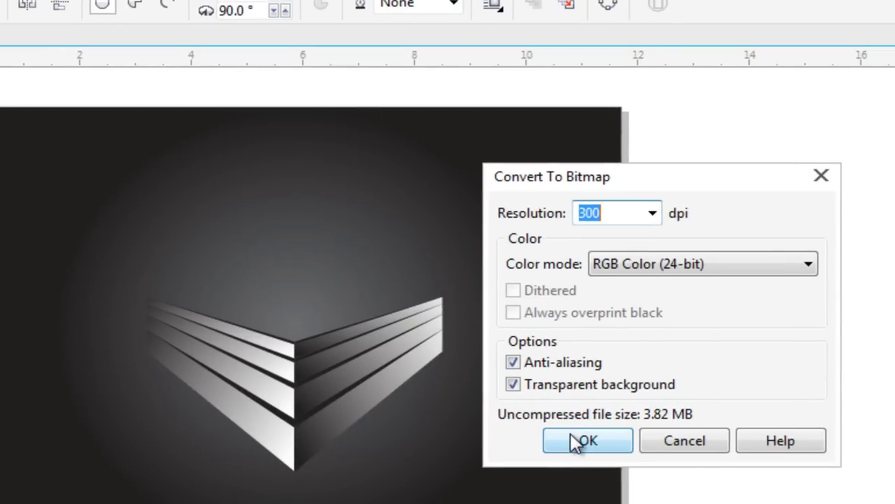
left_click(629, 261)
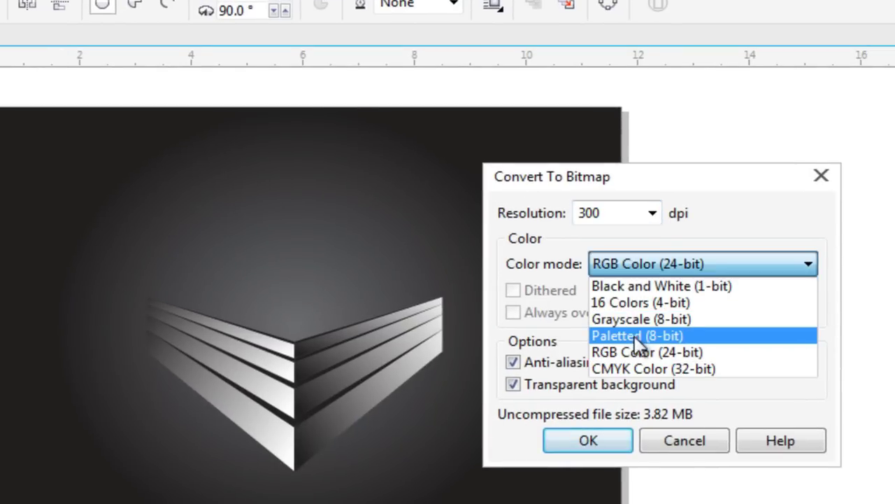
left_click(701, 352)
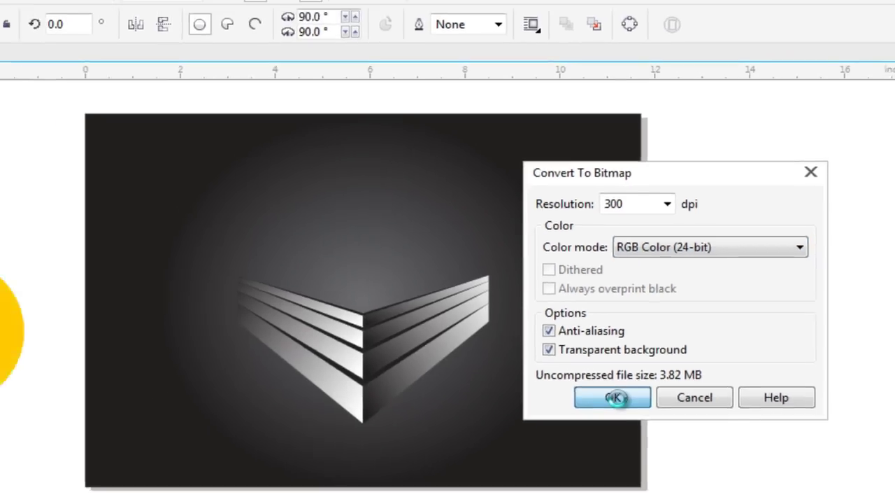
left_click(588, 440)
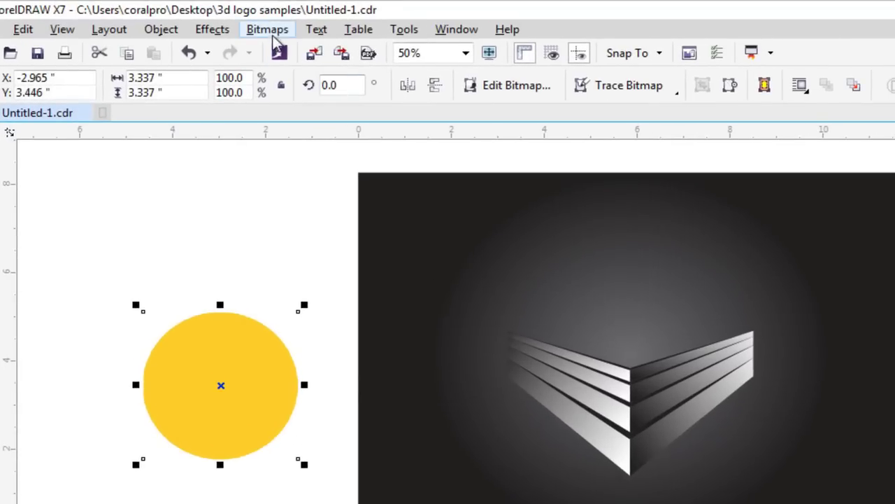
- Apply a Gaussian Blur with a 54-pixel radius to the yellow circle bitmap
left_click(274, 33)
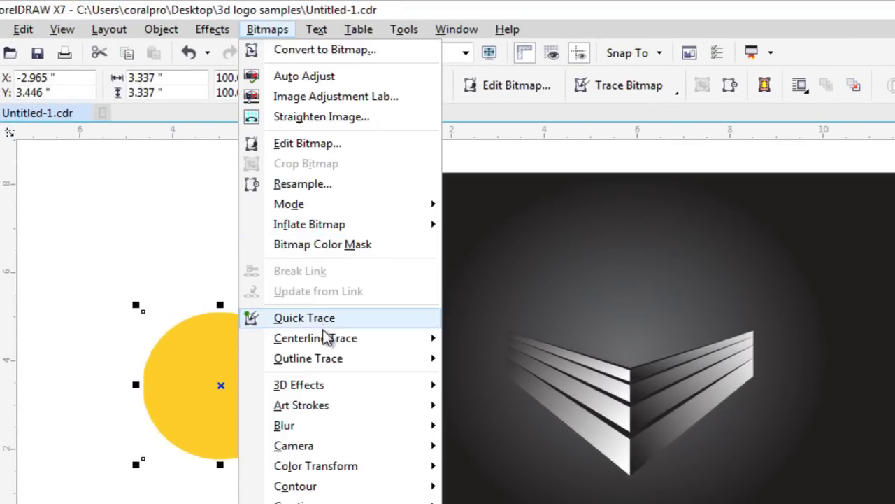
mouse_move(430, 426)
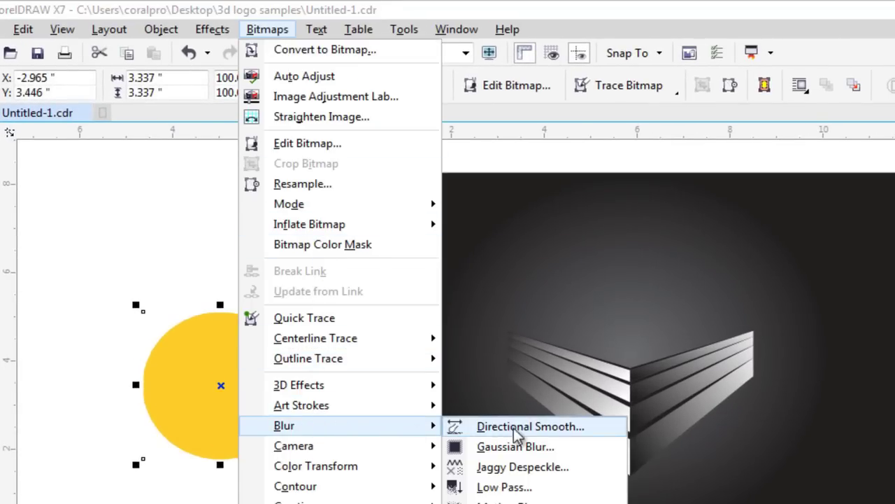
left_click(549, 451)
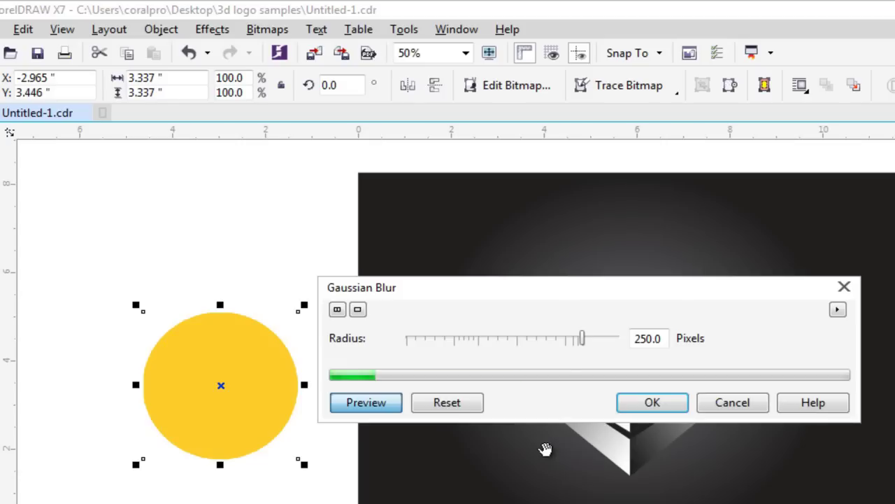
left_click(525, 344)
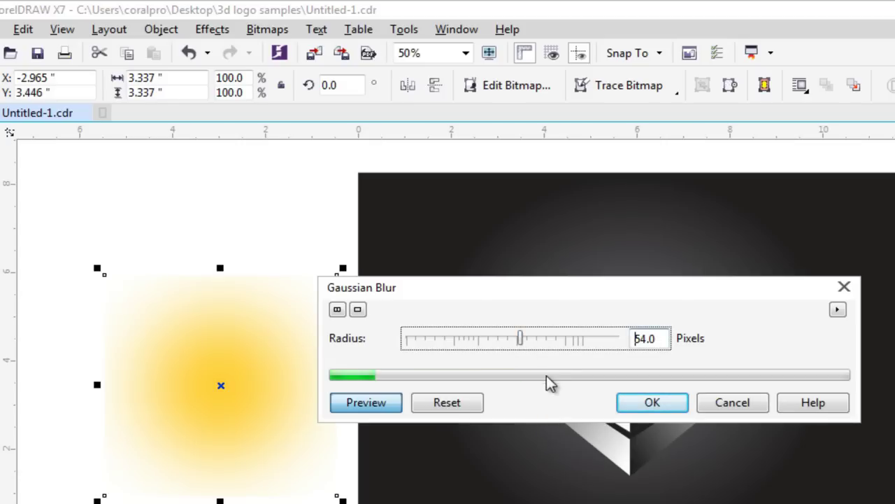
left_click_drag(555, 294, 610, 263)
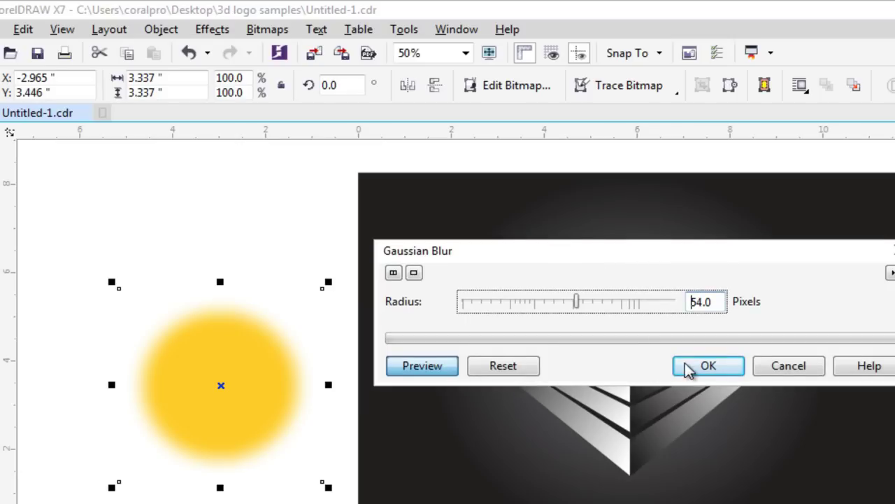
left_click(708, 369)
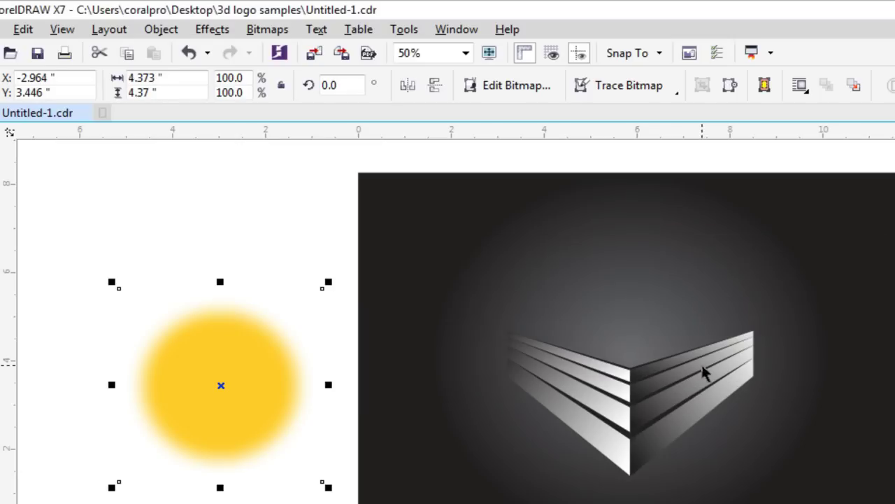
- Move the blurred circle over the page's left edge and apply a second Gaussian Blur with a 250-pixel radius
left_click_drag(210, 355, 307, 365)
left_click(267, 29)
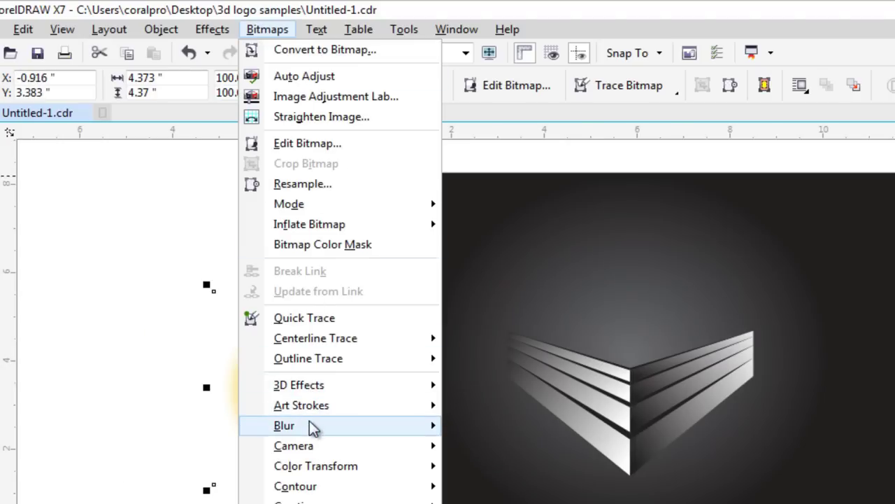
mouse_move(317, 427)
left_click(493, 446)
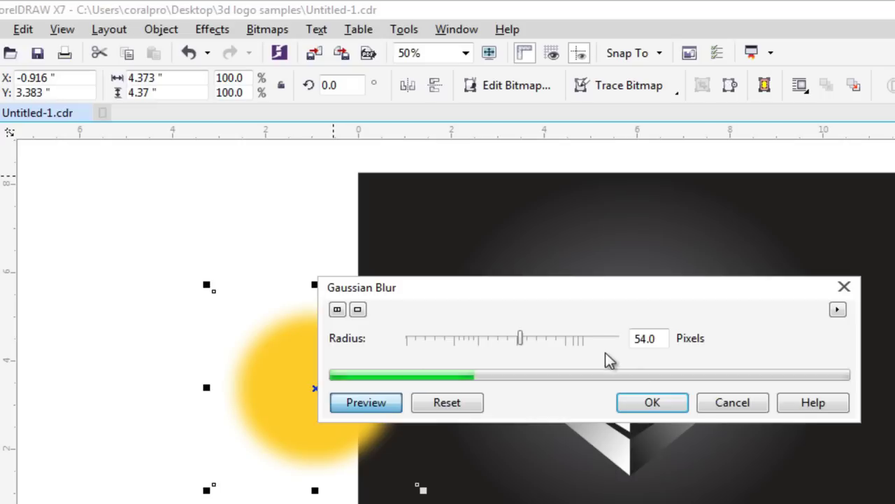
left_click(583, 338)
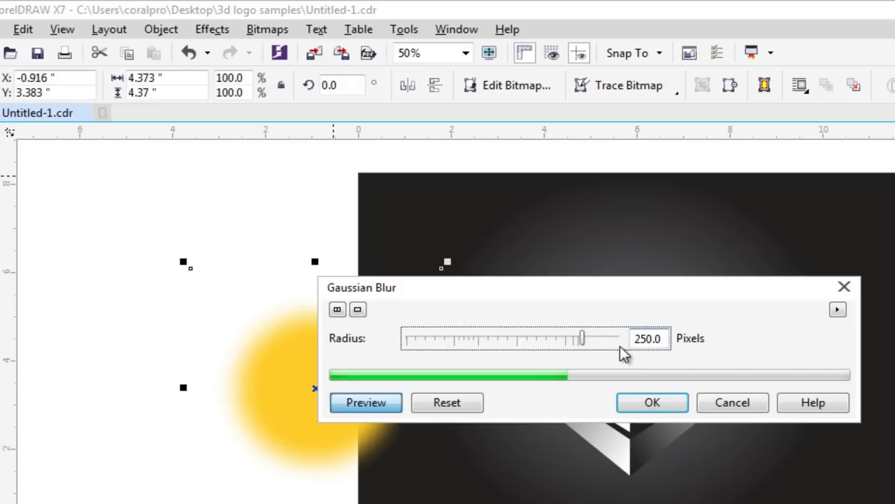
left_click_drag(541, 302, 652, 246)
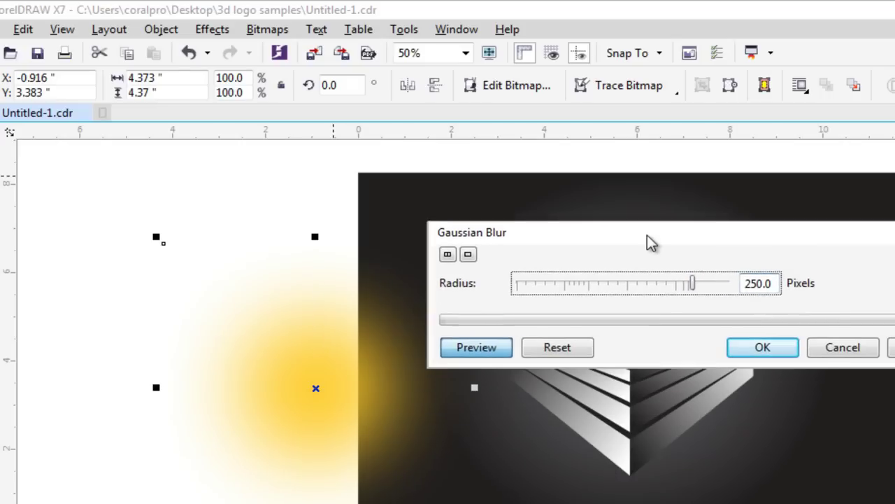
left_click(750, 350)
- Position the yellow glow above the V of the logo and order it behind the logo, in front of the dark background
left_click_drag(196, 278, 479, 232)
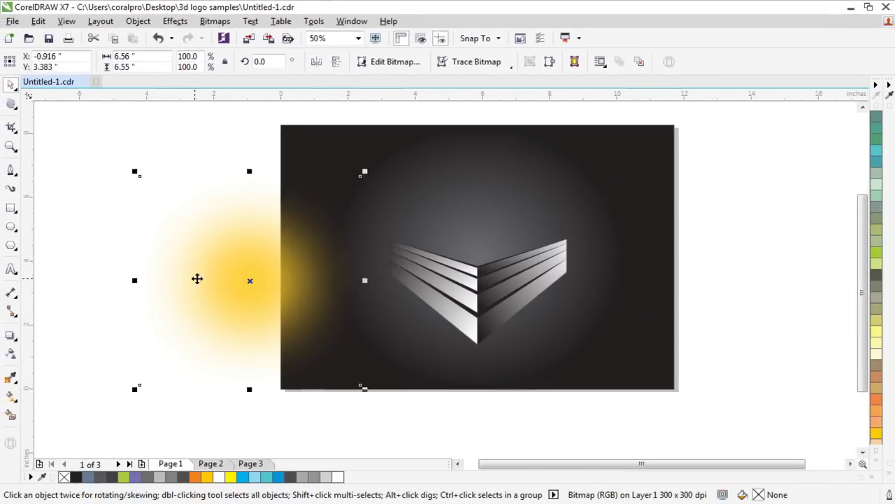
left_click_drag(496, 201, 492, 203)
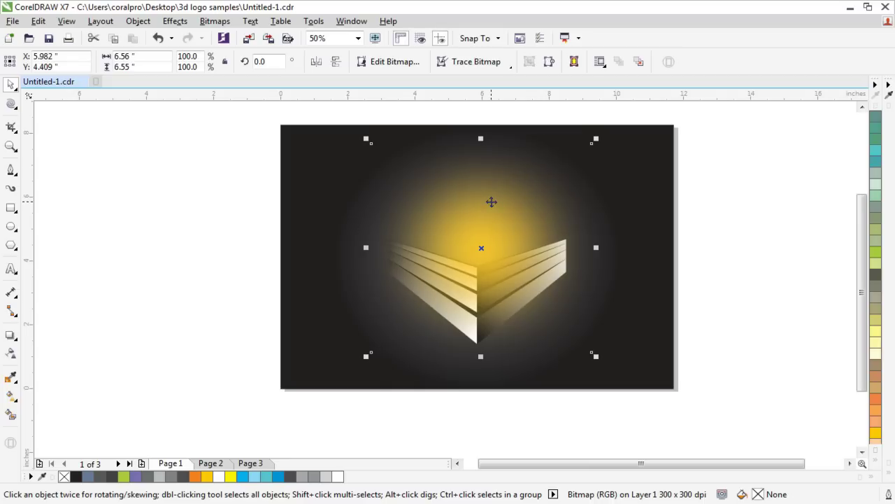
key("shift+Page_Down")
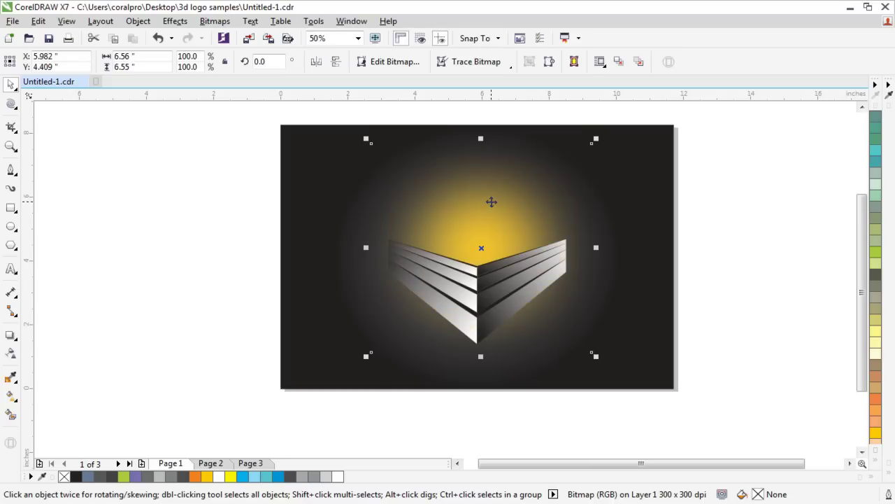
left_click(751, 230)
scroll(470, 255, "down", 1)
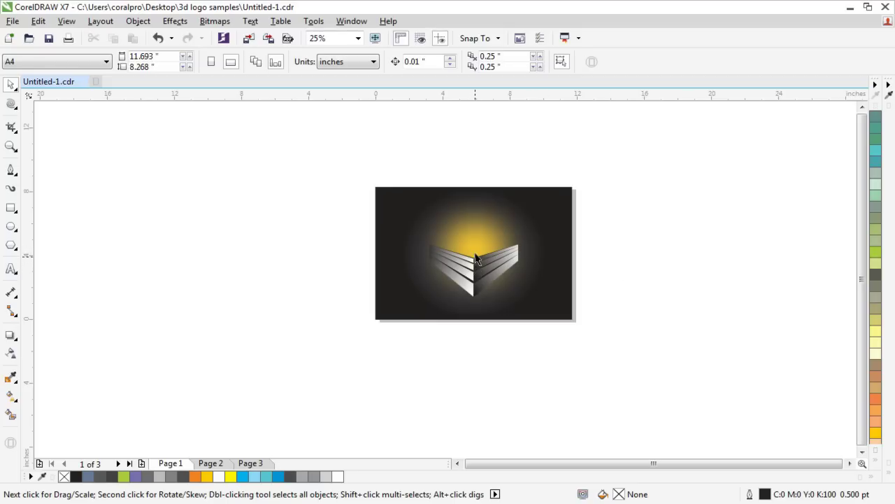
scroll(475, 256, "up", 1)
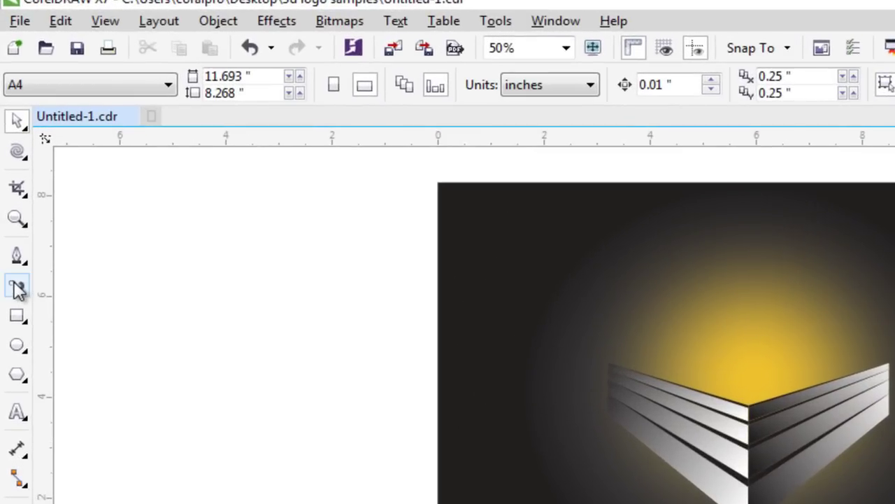
left_click(17, 287)
left_click_drag(278, 456, 286, 244)
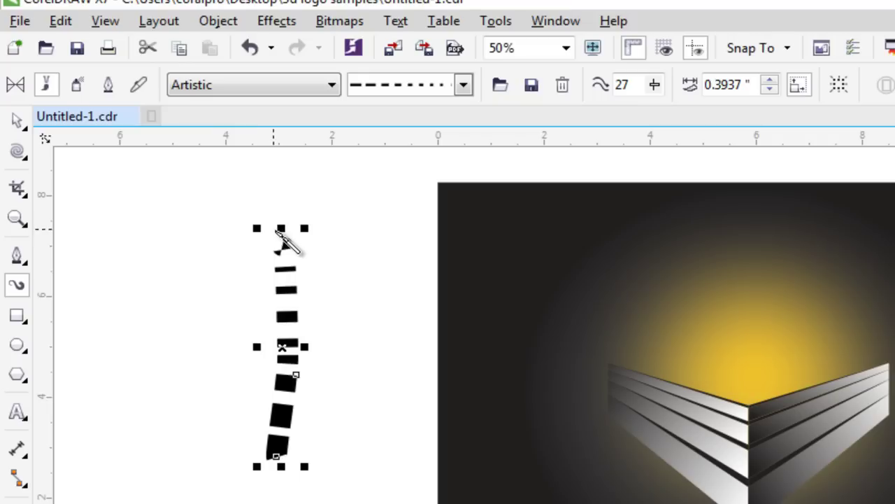
key("ctrl+z")
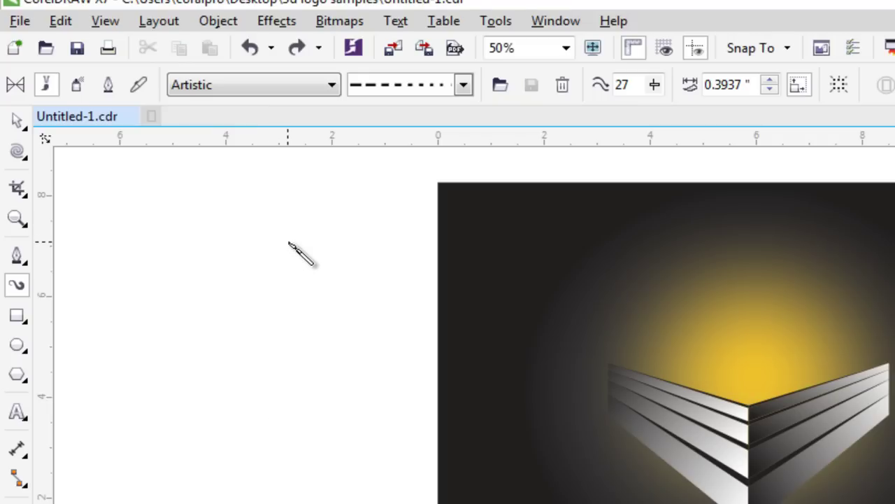
- Paint a vertical tapered Artistic Media preset stroke, 0.3937 inch wide and about 4.4 inches tall, in the empty area left of the page
left_click(21, 89)
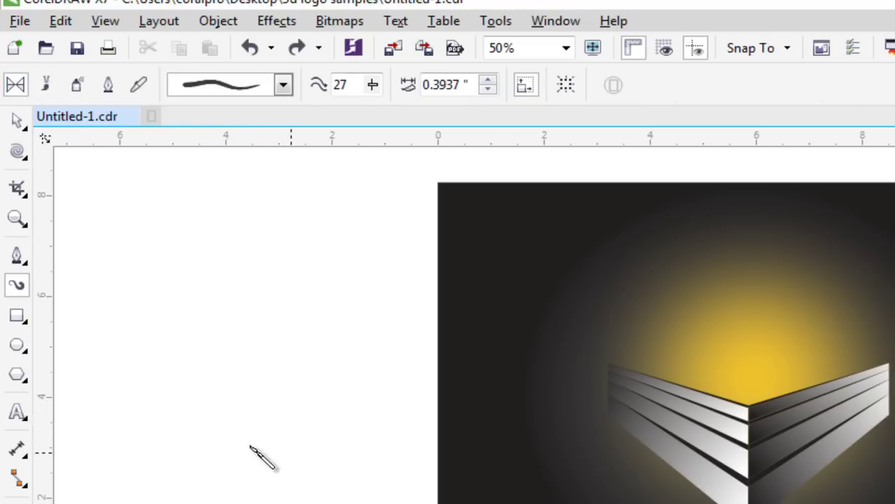
left_click_drag(252, 480, 260, 256)
left_click(17, 122)
- Twist the middle of the black stroke into a spiral using the Twirl tool with a 3.543-inch nib and rate 11
left_click(25, 159)
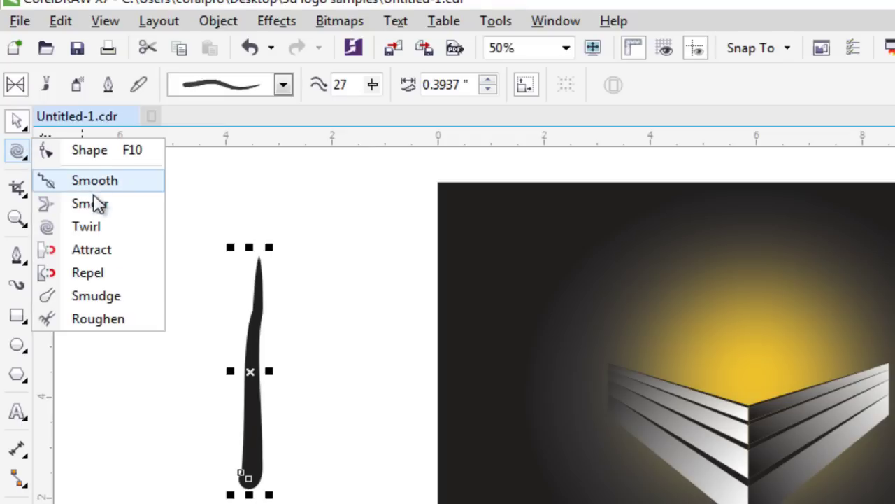
left_click(112, 231)
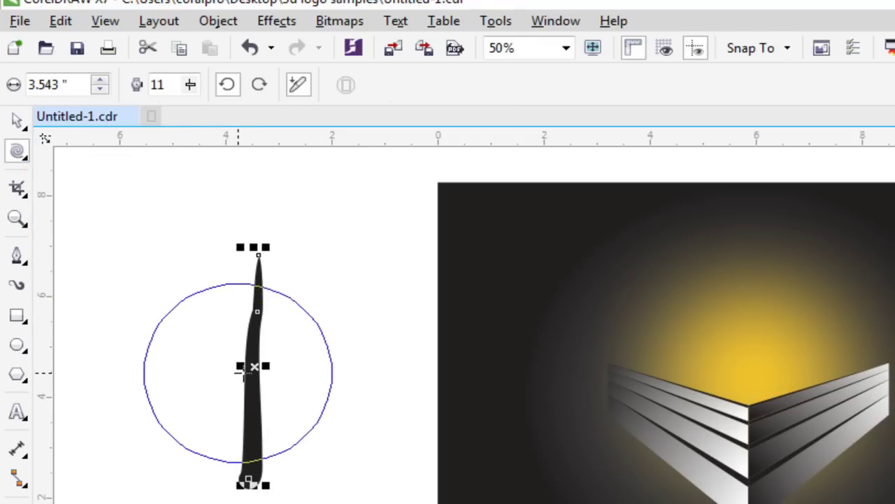
mouse_move(240, 373)
left_mouse_down()
mouse_move(265, 375)
mouse_move(275, 396)
left_mouse_up()
left_click(19, 123)
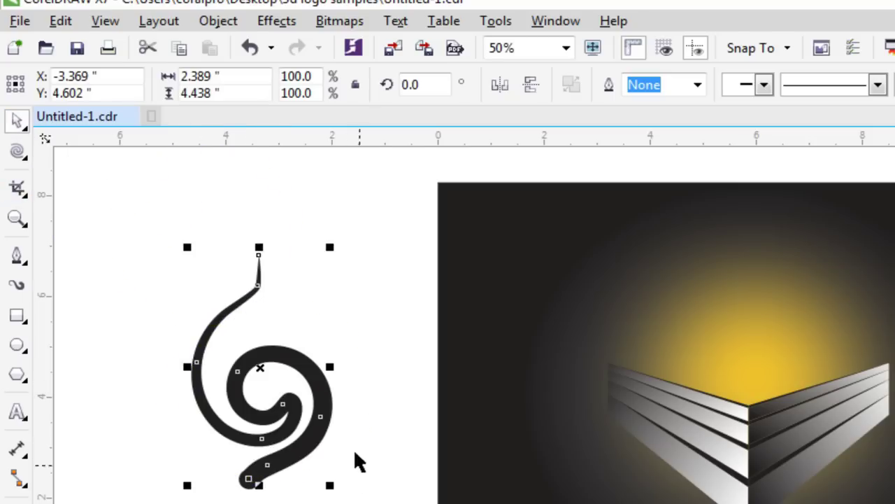
- Move the black swirl onto the page, over the left half of the logo and the yellow glow
left_click(338, 389)
left_click_drag(326, 399, 765, 379)
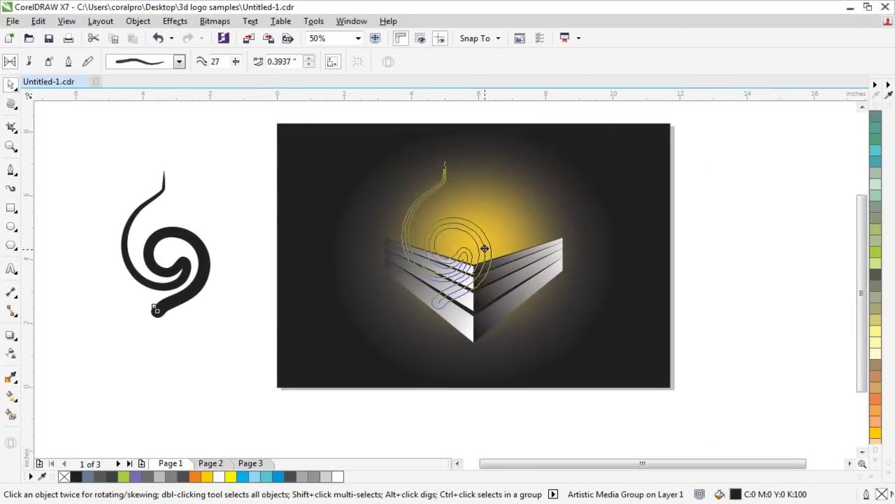
left_click_drag(484, 248, 484, 249)
left_click(483, 250)
- Tilt the swirl slightly and order it behind the logo bars, in front of the glow
left_click_drag(488, 154, 476, 229)
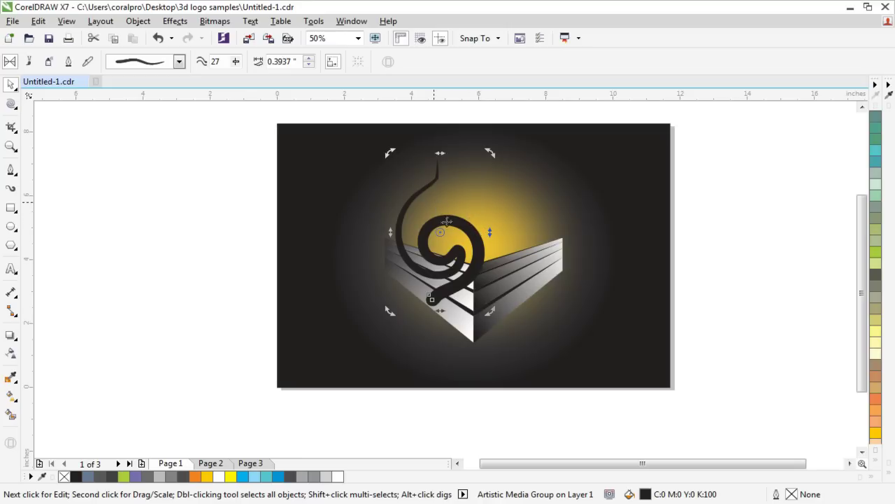
left_click_drag(467, 229, 463, 236)
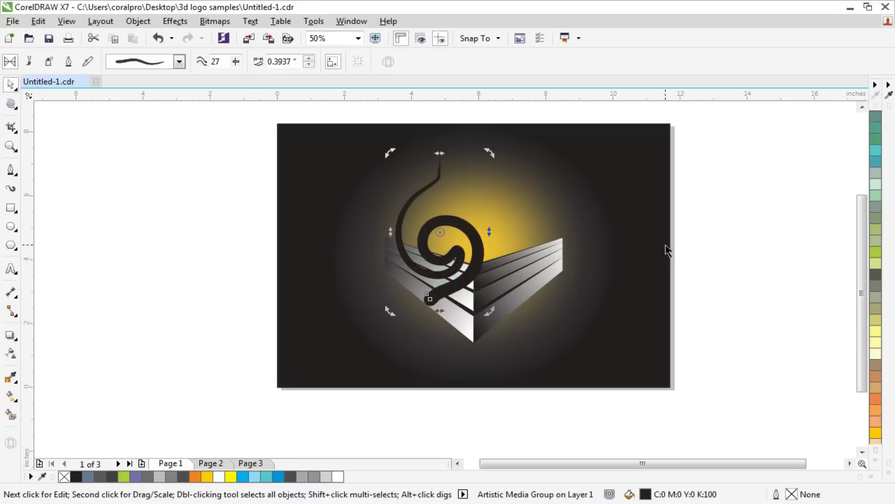
key("ctrl+Page_Down")
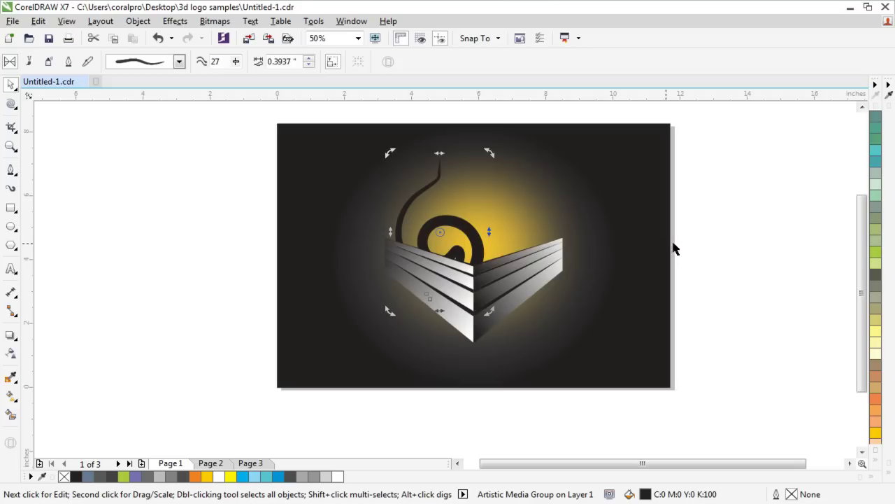
left_click(700, 240)
left_click_drag(475, 240, 633, 321)
key("ctrl+z")
key("ctrl+z")
- Place a copy of the swirl past the page's lower right edge, leaving the original behind the logo
left_click_drag(475, 235, 739, 350)
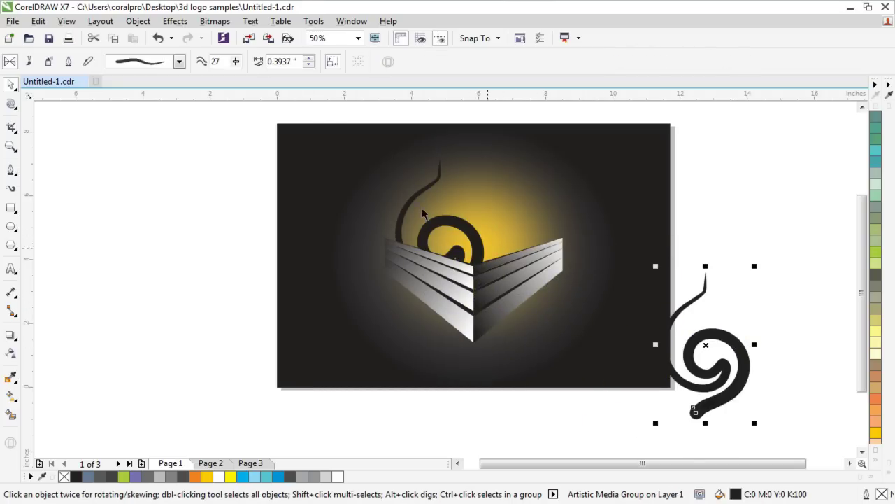
key("Escape")
left_click(749, 350)
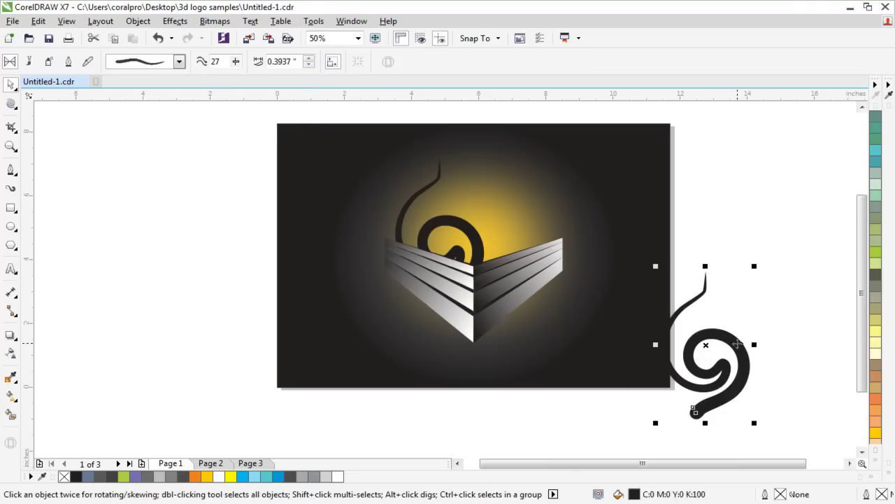
- Mirror the swirl copy horizontally and move it over the logo's right half, level with the original, as a symmetrical pair
left_click(773, 261)
left_click_drag(745, 364, 751, 261)
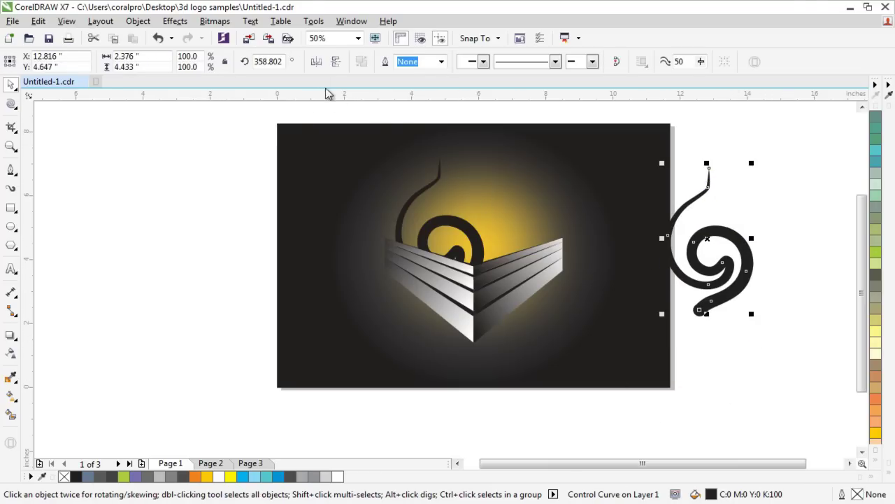
left_click(317, 62)
left_click_drag(712, 243, 507, 233)
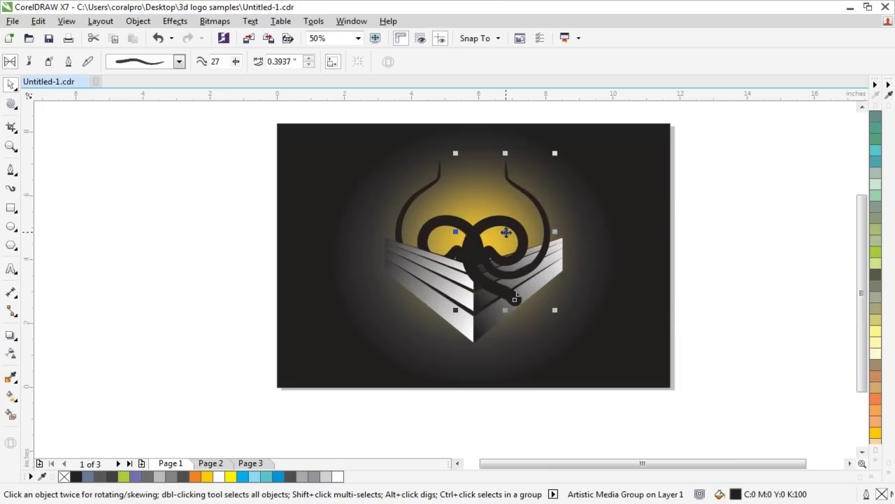
- Tilt the right swirl, scale it down to about 83%, and order it behind the logo bars
left_click(506, 226)
left_click_drag(554, 153, 575, 193)
left_click_drag(558, 163, 537, 186)
left_click_drag(502, 238, 514, 233)
key("ctrl+Page_Down")
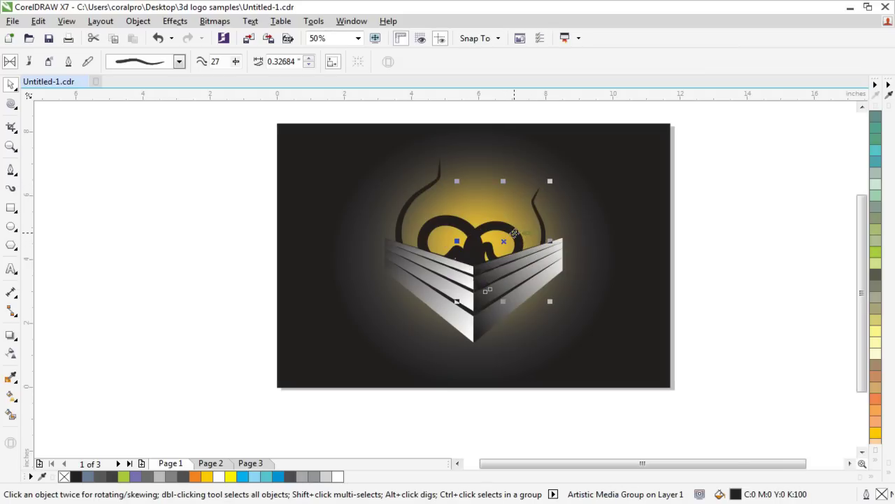
left_click(714, 268)
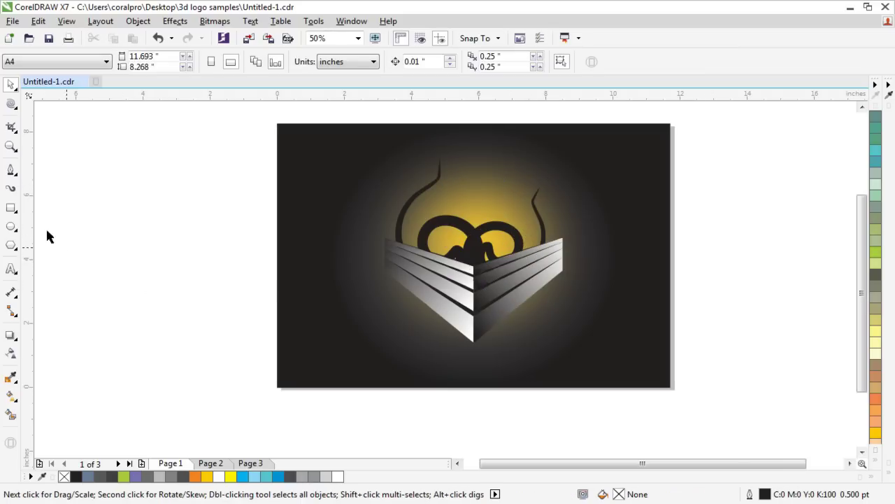
- Draw a tapered, roughly vertical Artistic Media stroke about 3.9 inches tall beside the page's left edge and twirl it into an S-curve
left_click(12, 188)
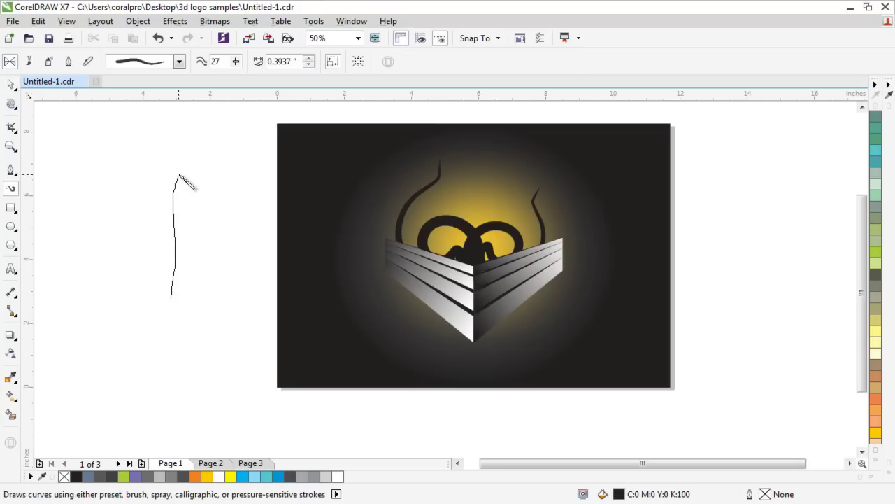
left_click_drag(179, 175, 179, 175)
left_click(11, 104)
left_click_drag(182, 253, 182, 256)
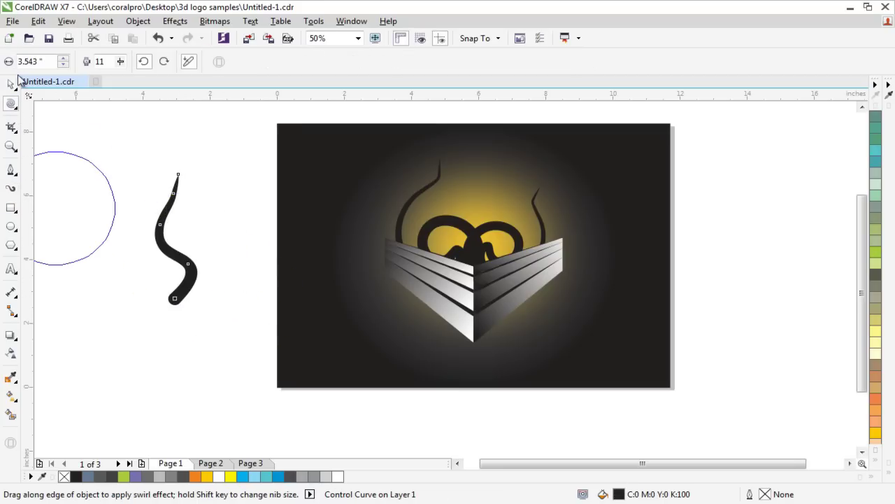
- Move the S-curve stroke over the centre of the logo between the swirls and rotate it clockwise to about 348 degrees
left_click(11, 84)
key("space")
left_click_drag(176, 239, 472, 242)
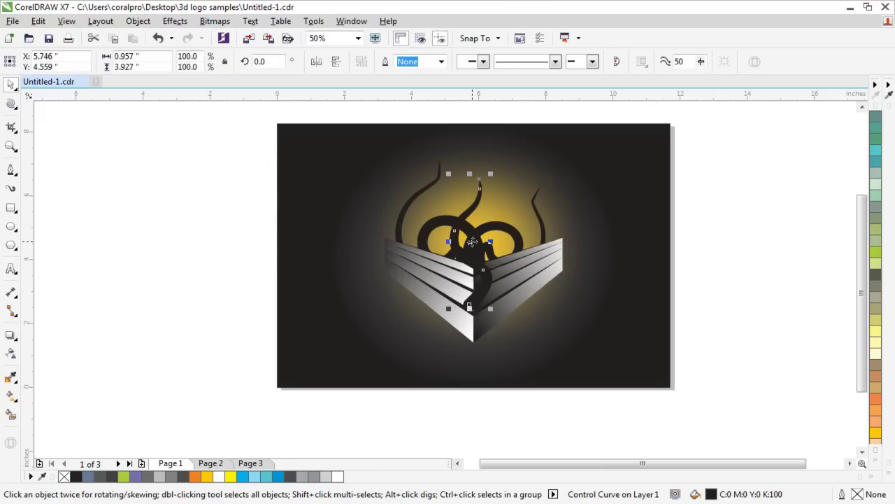
left_click(481, 190)
left_click_drag(492, 174, 504, 181)
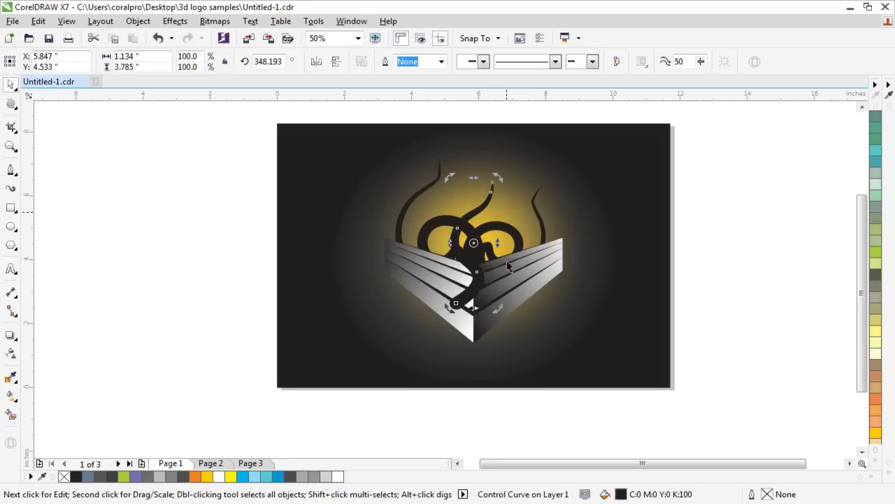
left_click_drag(473, 290, 489, 278)
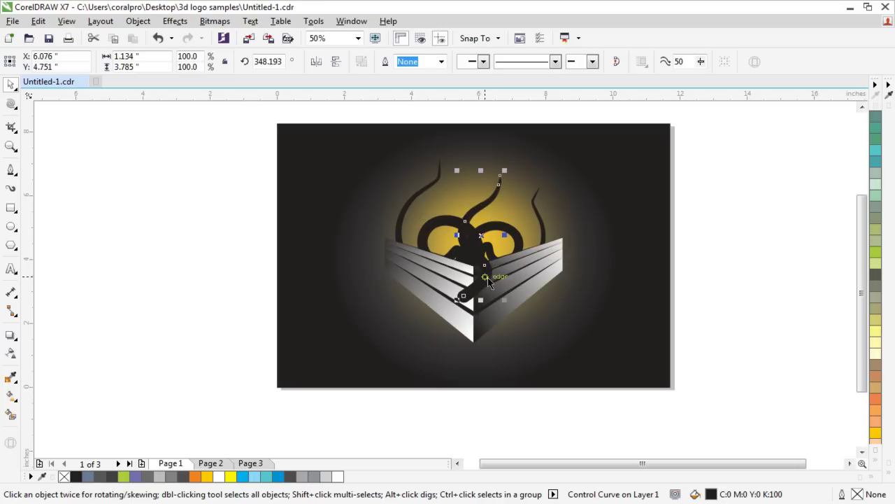
- Twirl the upper end of the central stroke so its tip curls left, and order the stroke behind the logo bars
left_click(12, 107)
left_click_drag(495, 196, 495, 196)
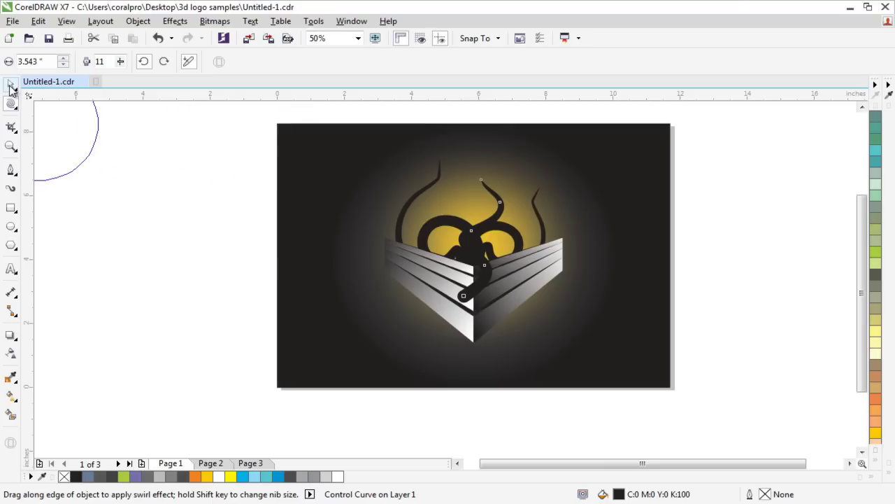
left_click(11, 84)
key("Tab")
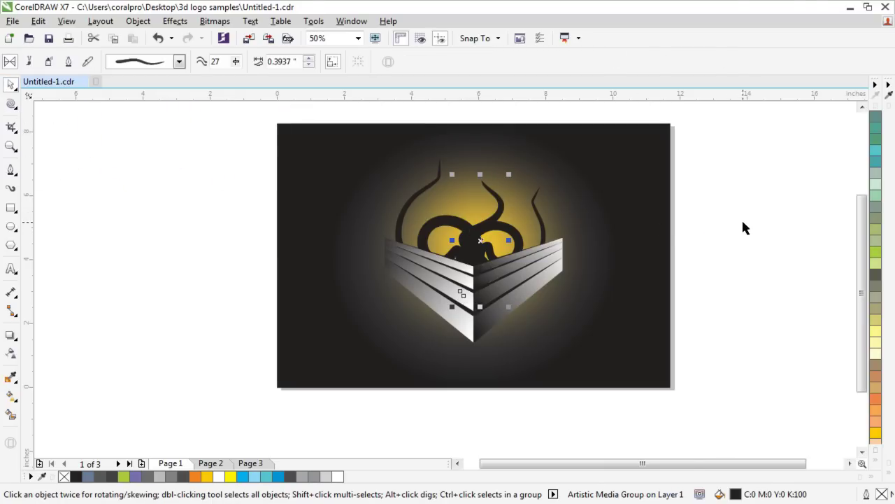
- Shift the right swirl slightly right and down, separating it from the left swirl at the logo's centre
left_click(743, 227)
scroll(492, 240, "down", 1)
scroll(498, 240, "up", 2)
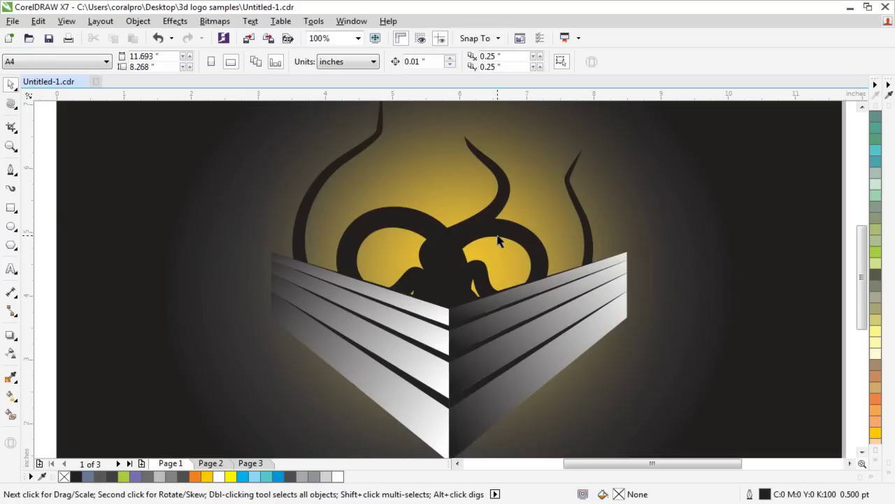
left_click(500, 240)
mouse_move(500, 263)
left_mouse_down()
mouse_move(520, 250)
mouse_move(515, 258)
left_mouse_up()
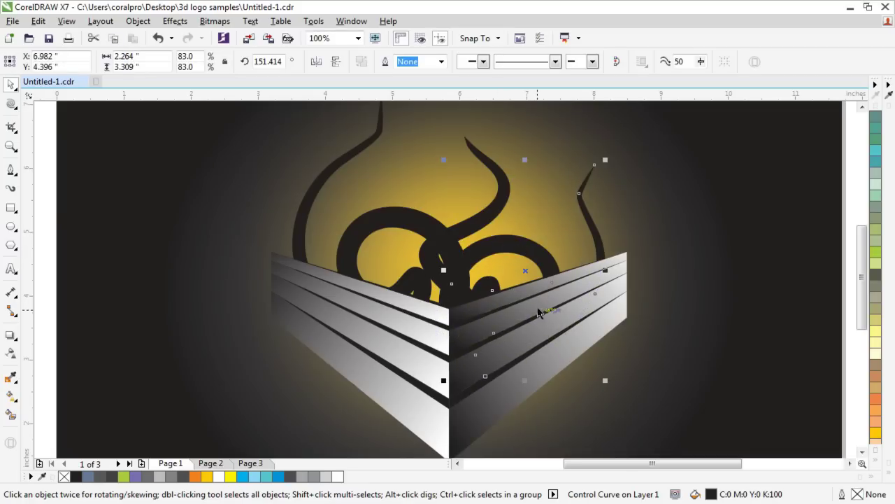
scroll(508, 264, "down", 2)
left_click(668, 235)
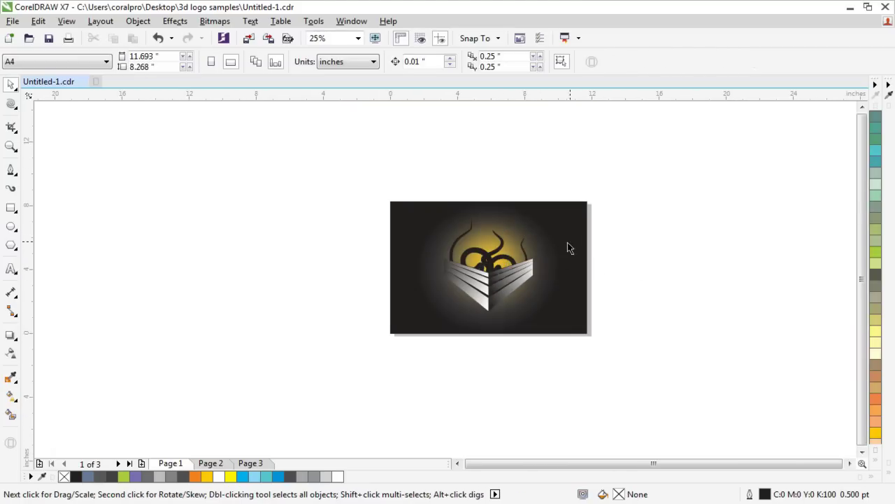
scroll(489, 260, "up", 1)
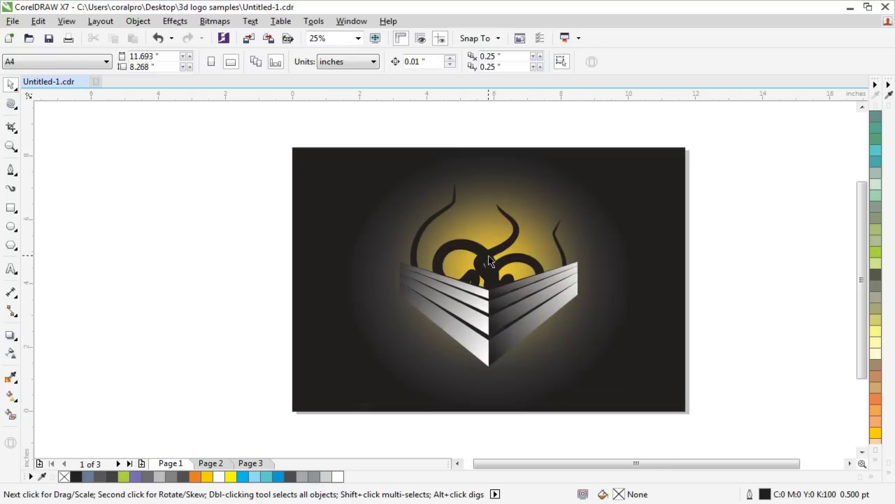
- Recolour the three black strokes behind the logo together with 90% black
left_click(431, 219)
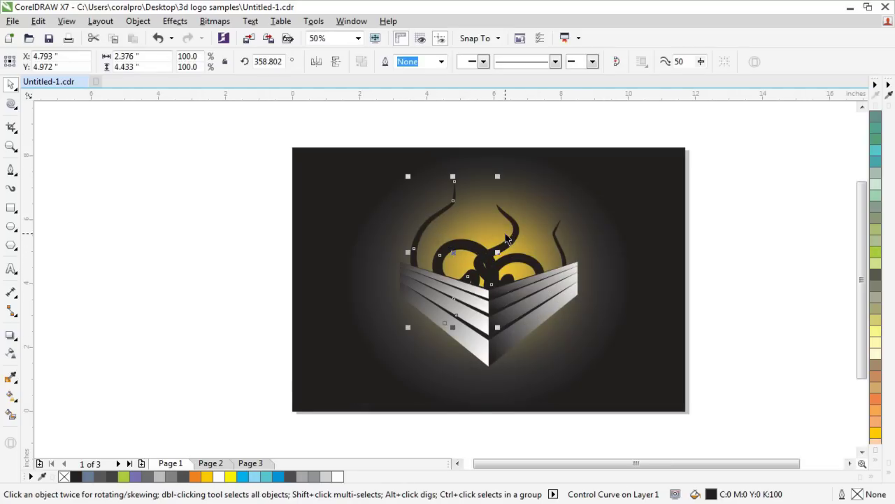
left_click(557, 252)
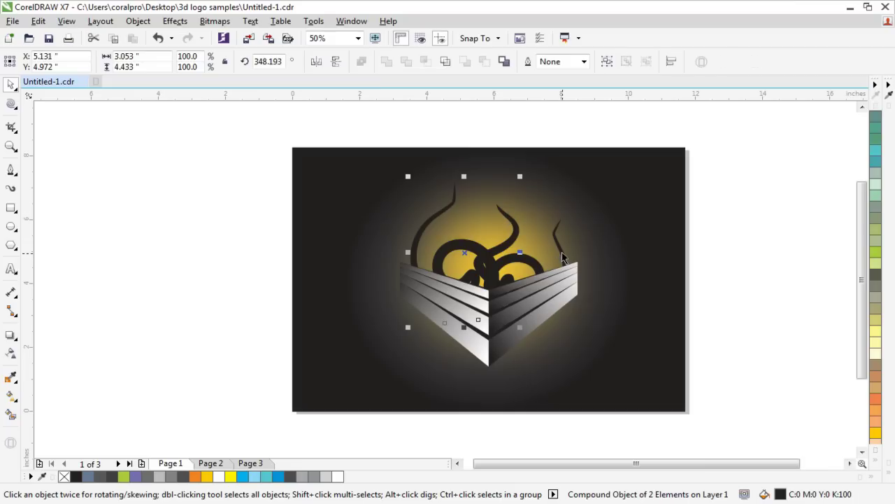
left_click(561, 249, "shift")
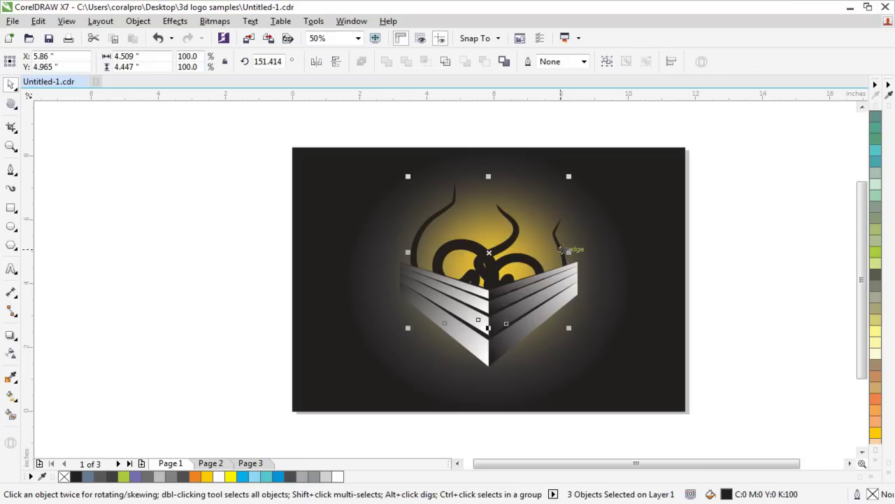
left_click(879, 466)
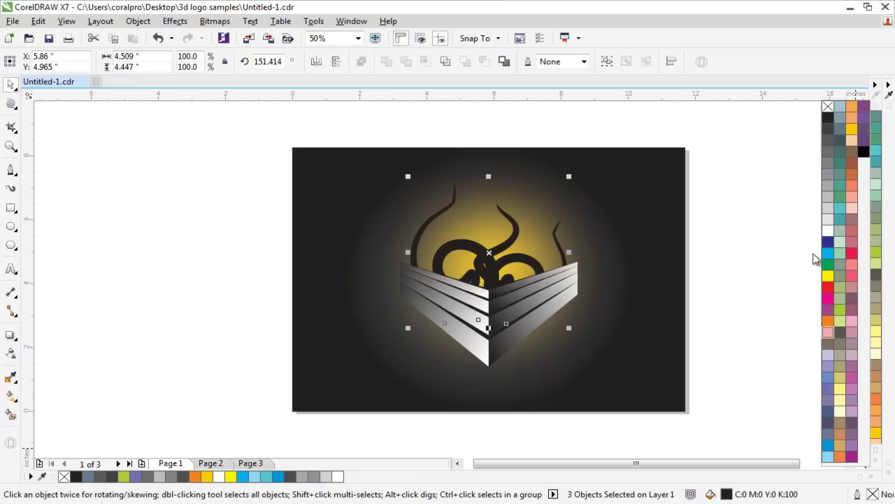
left_click(828, 130)
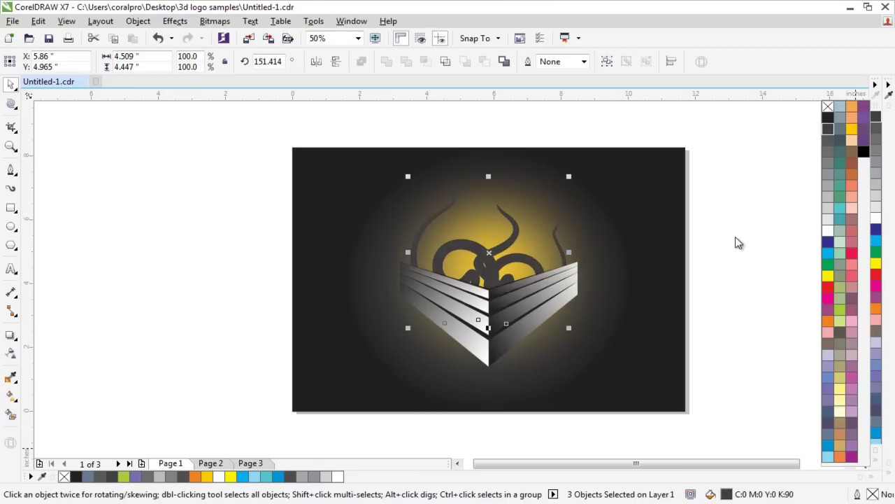
left_click(706, 301)
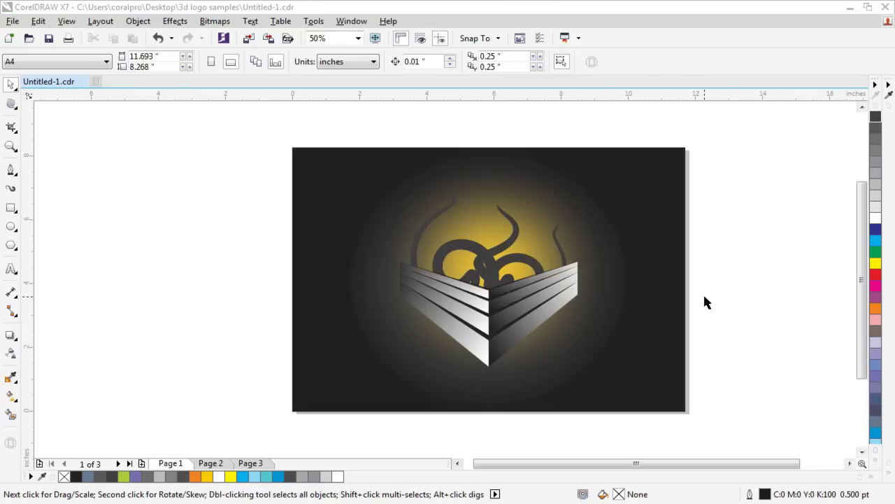
- Apply a drop shadow to the logo bars, cast straight down about 0.5 inch with 50 opacity and 15 feathering
left_click(506, 332)
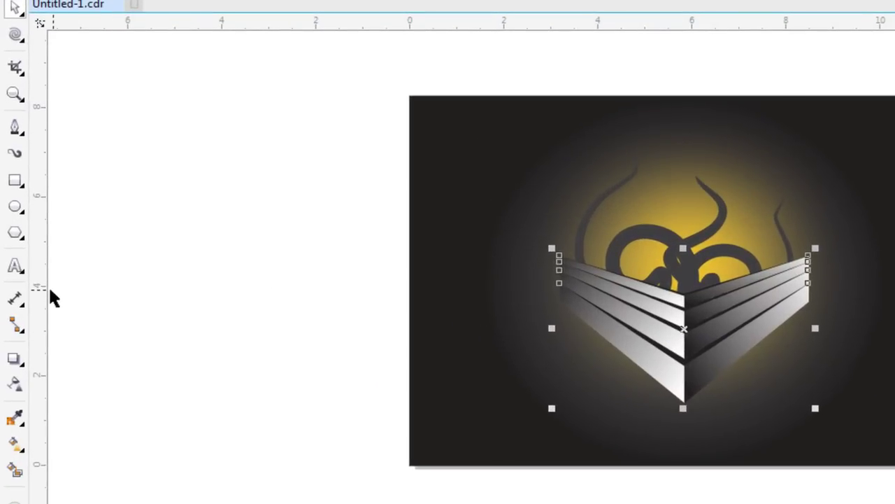
left_click(13, 362)
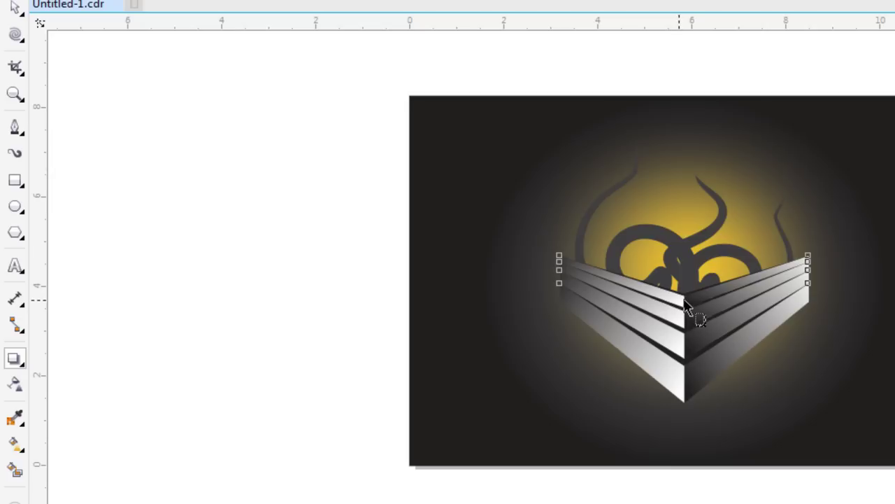
left_click_drag(685, 302, 683, 424)
left_click(14, 8)
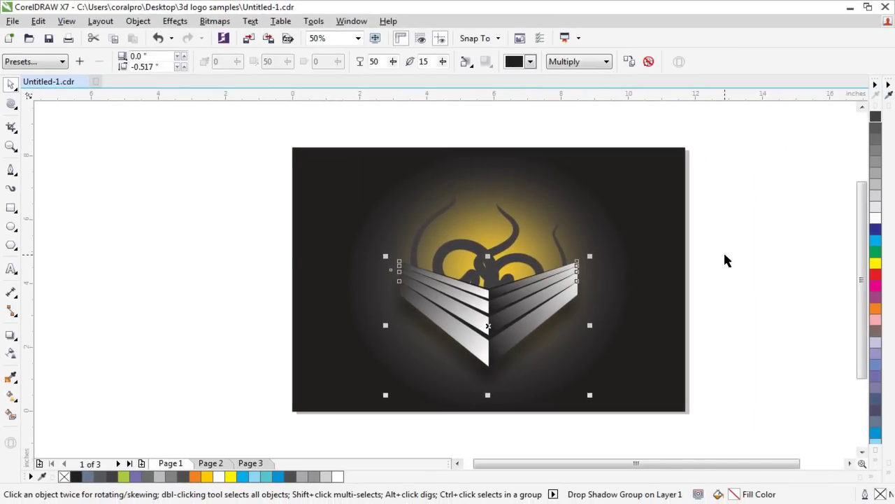
left_click(725, 260)
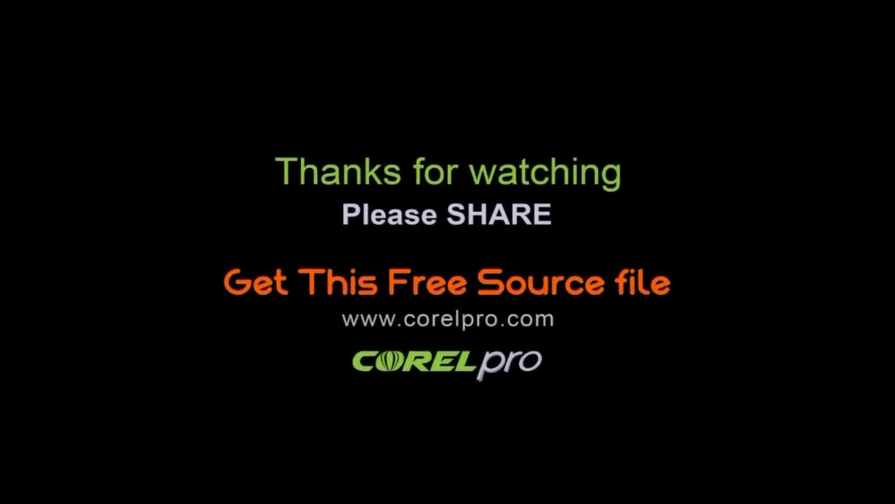